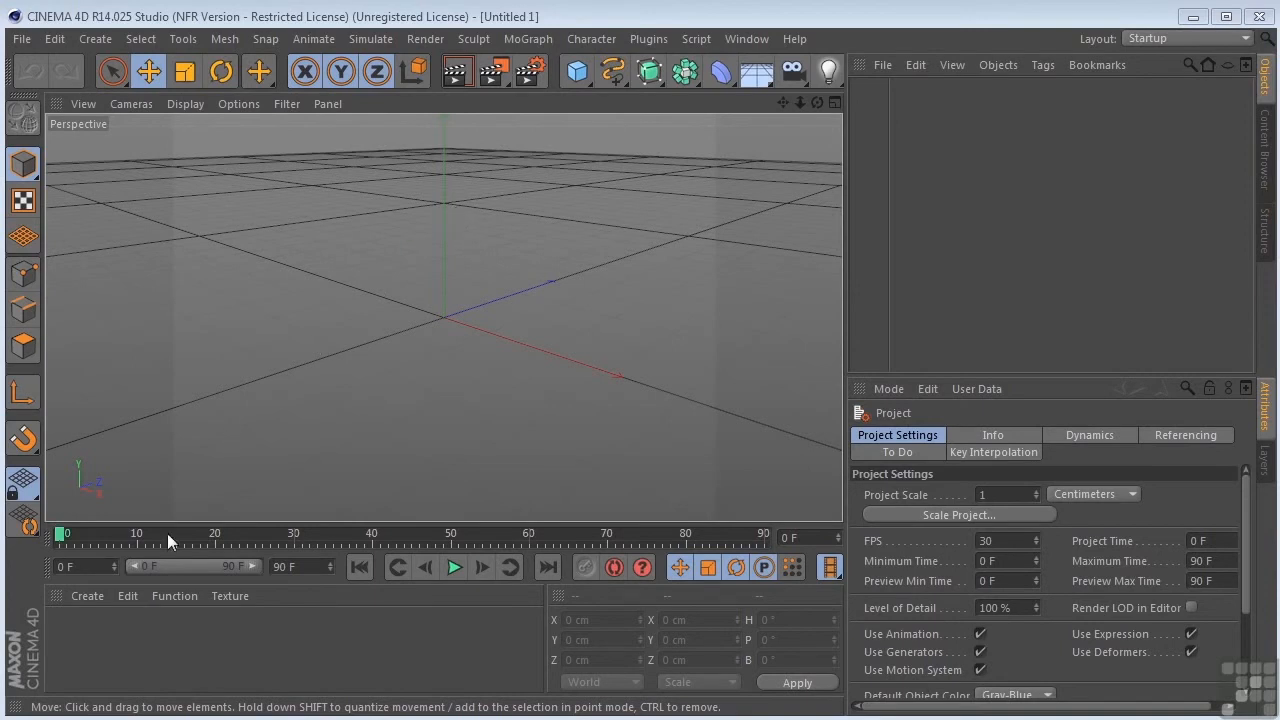
- Create a new material and look over its channels in the Material Editor
double_click(95, 637)
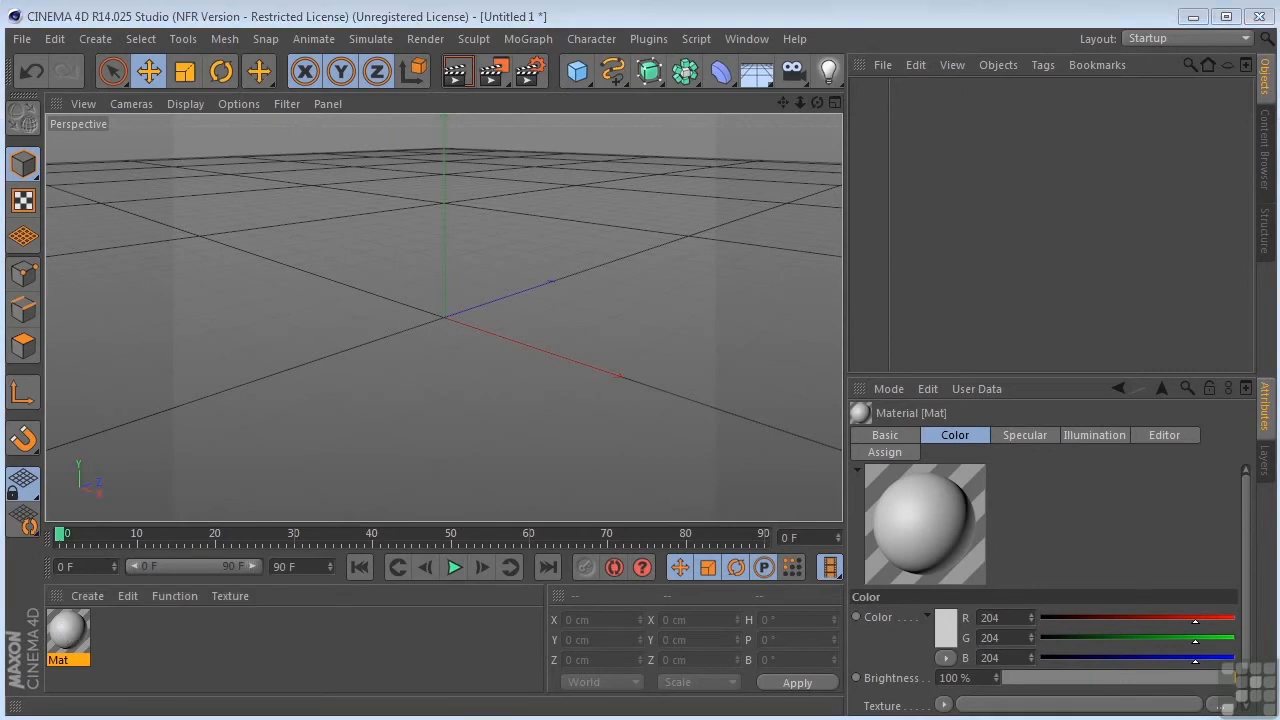
double_click(68, 632)
drag(838, 88, 768, 91)
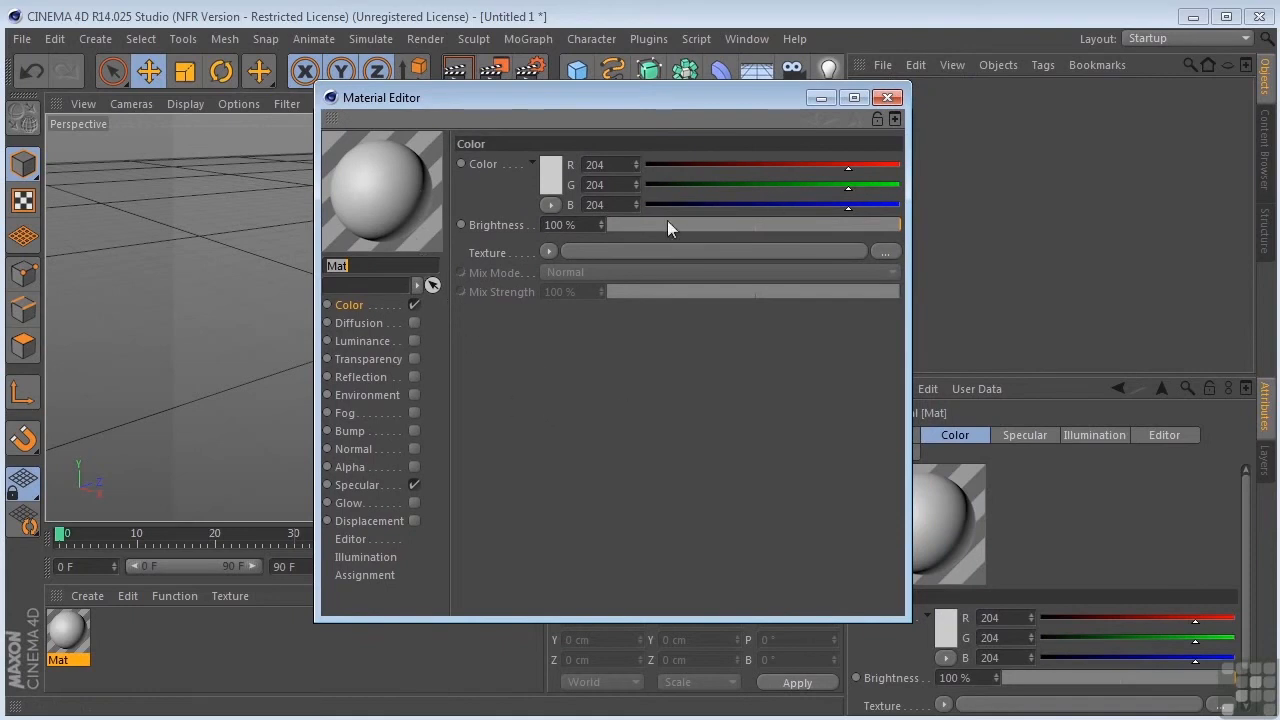
click(886, 98)
mouse_move(1244, 486)
mouse_down()
mouse_move(1239, 576)
mouse_move(1245, 462)
mouse_up()
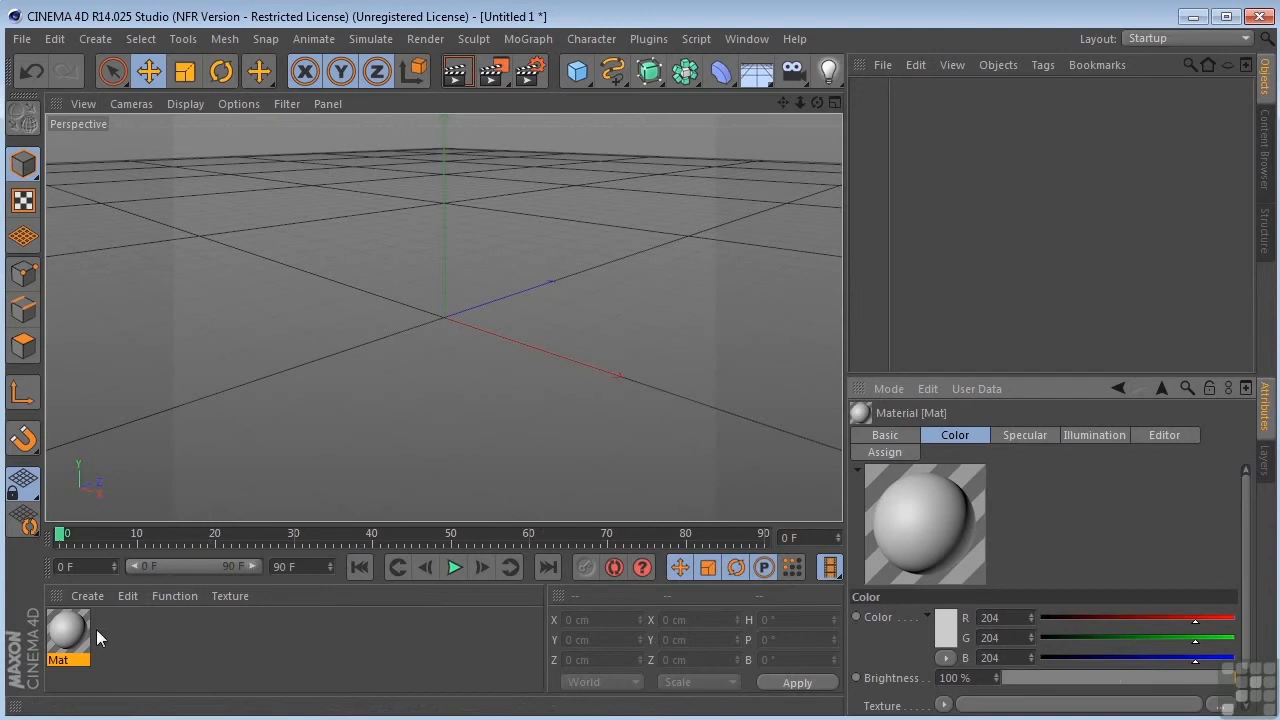
- Examine the material's Basic, Specular and Illumination properties, including the list of available channels
mouse_move(1246, 557)
mouse_down()
mouse_move(1246, 598)
mouse_move(1245, 556)
mouse_up()
click(885, 436)
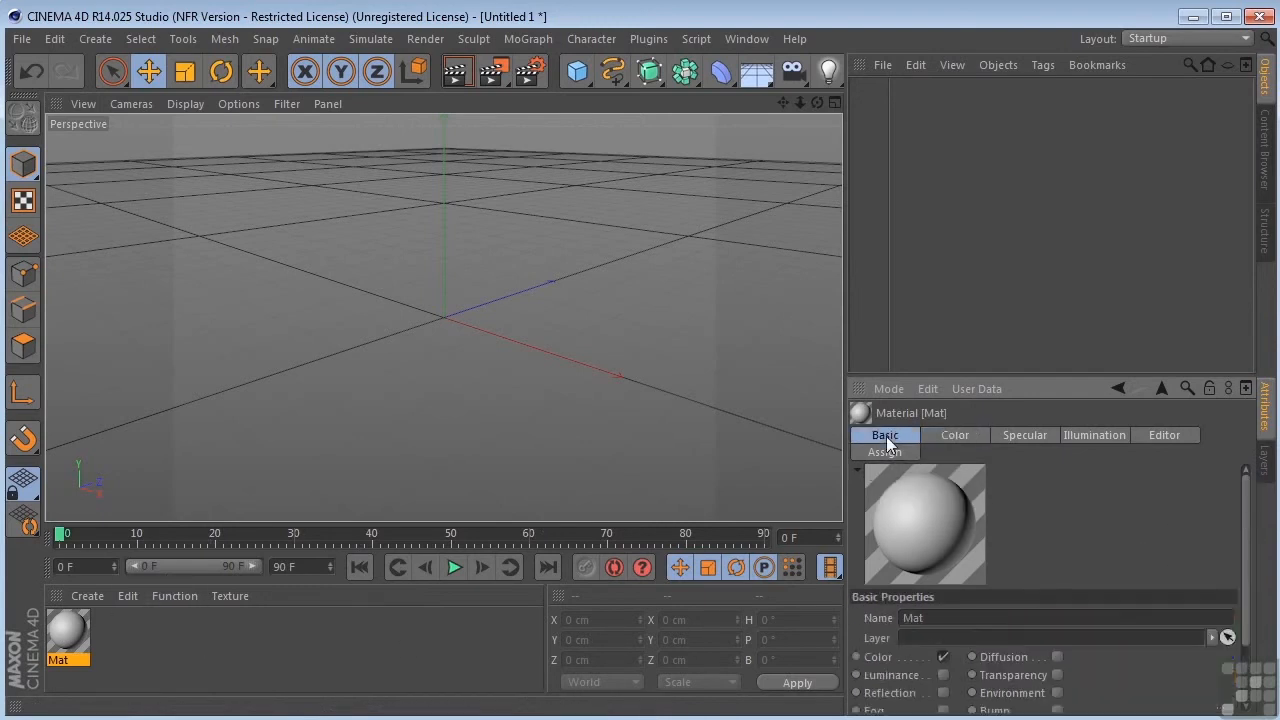
click(1025, 436)
click(1085, 433)
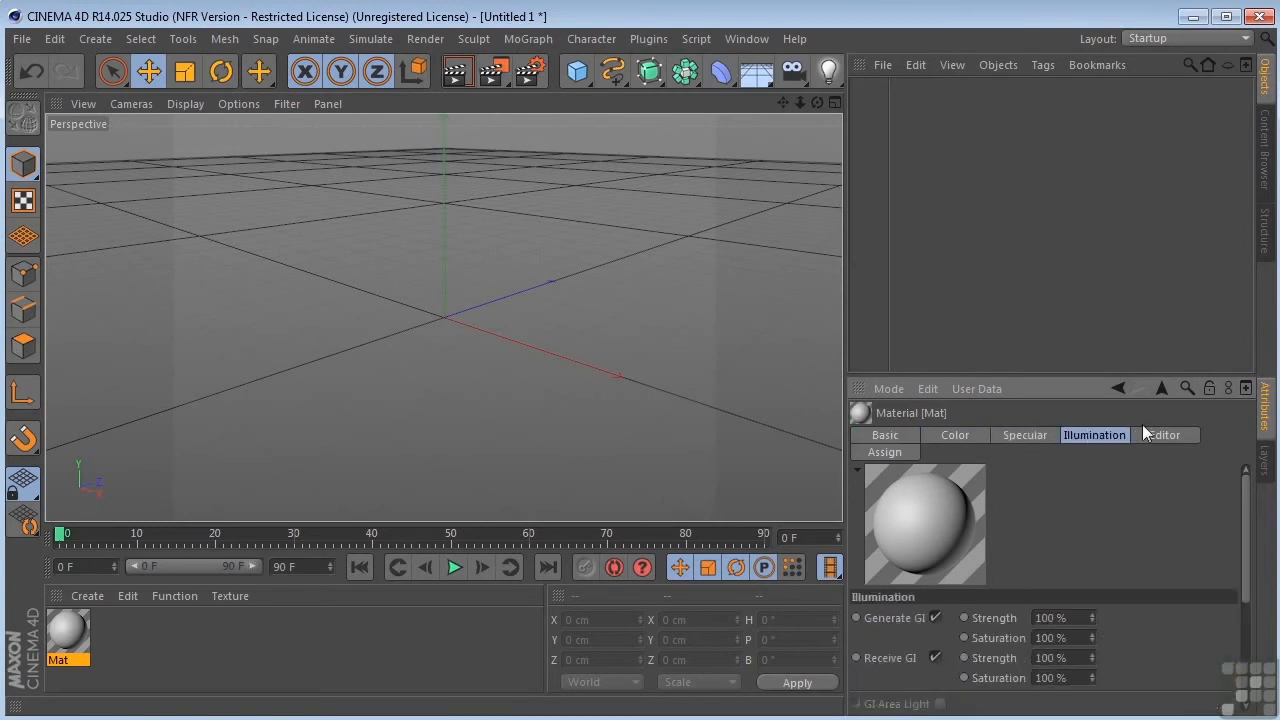
click(861, 438)
drag(1241, 541, 1234, 599)
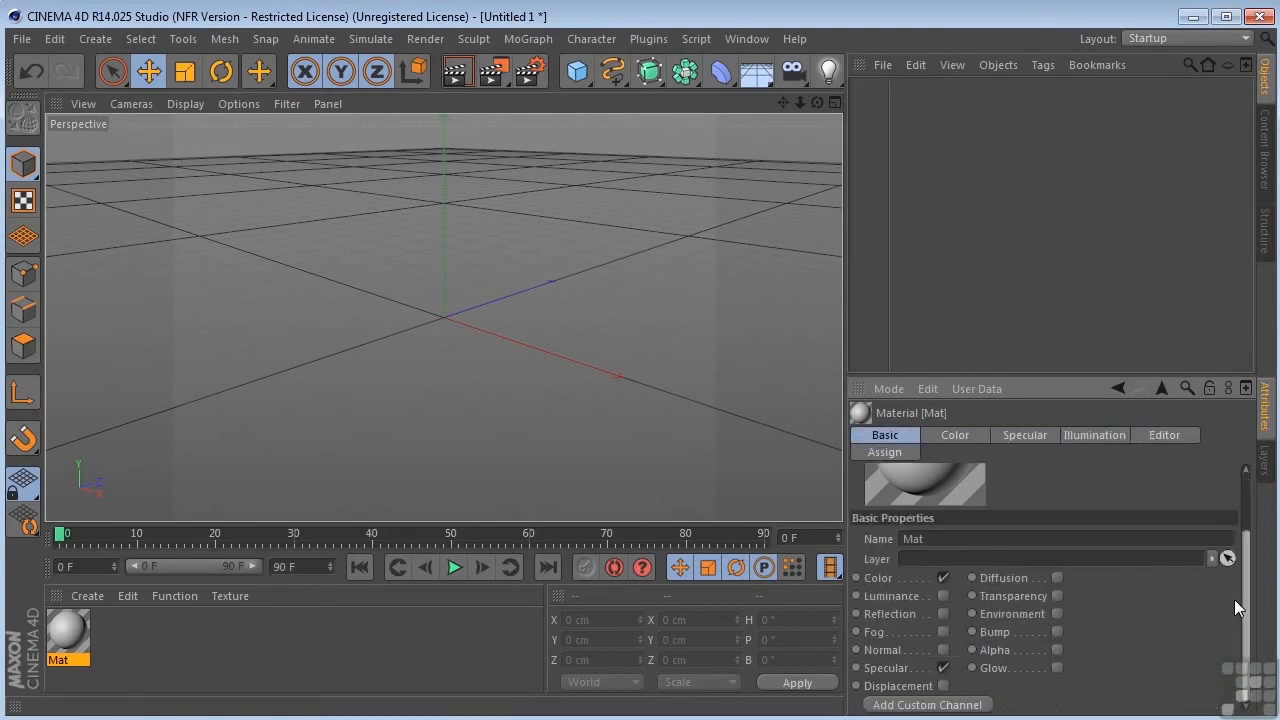
- Switch the material's Luminance, Reflection and Fog channels on and back off
click(944, 595)
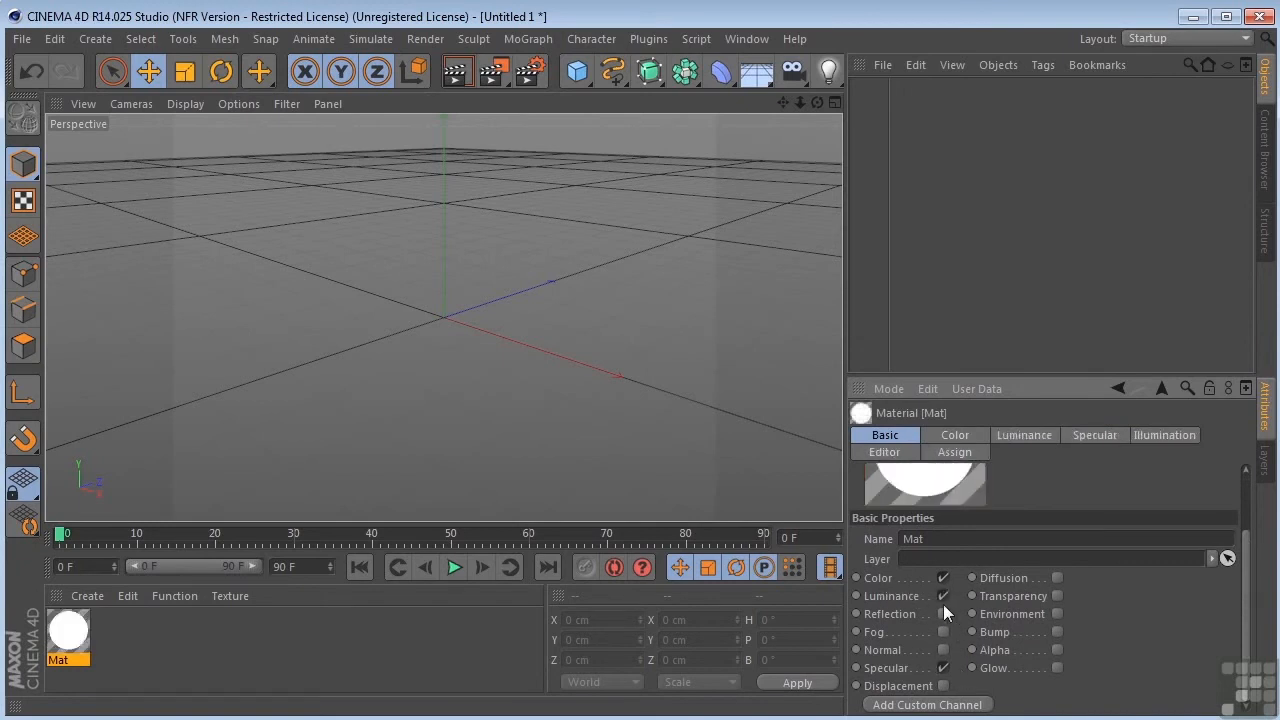
click(943, 613)
click(943, 632)
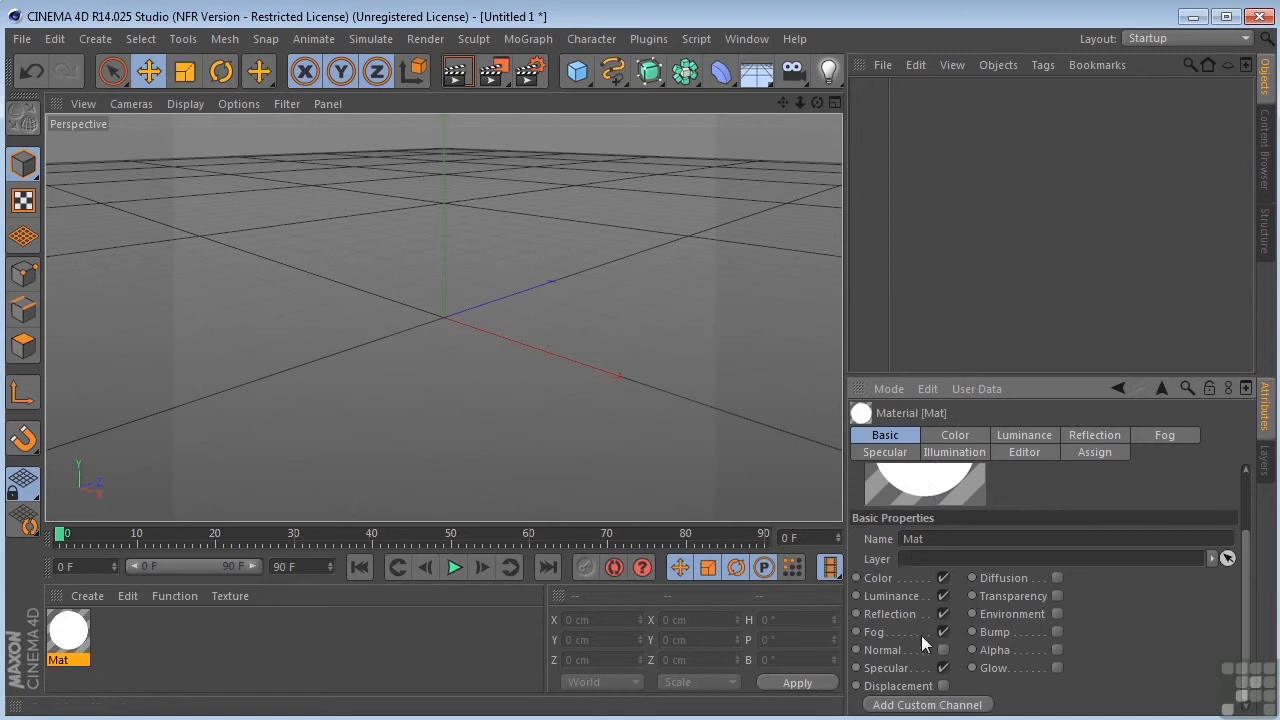
click(943, 596)
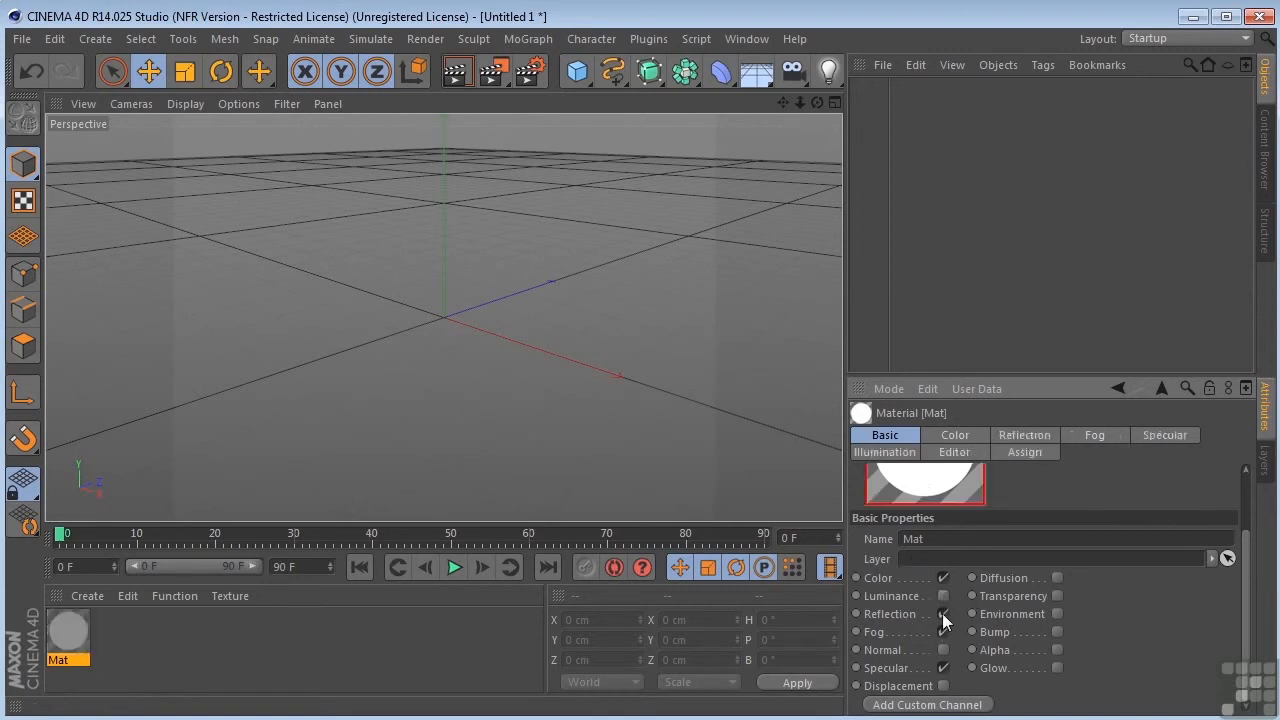
click(942, 614)
click(942, 632)
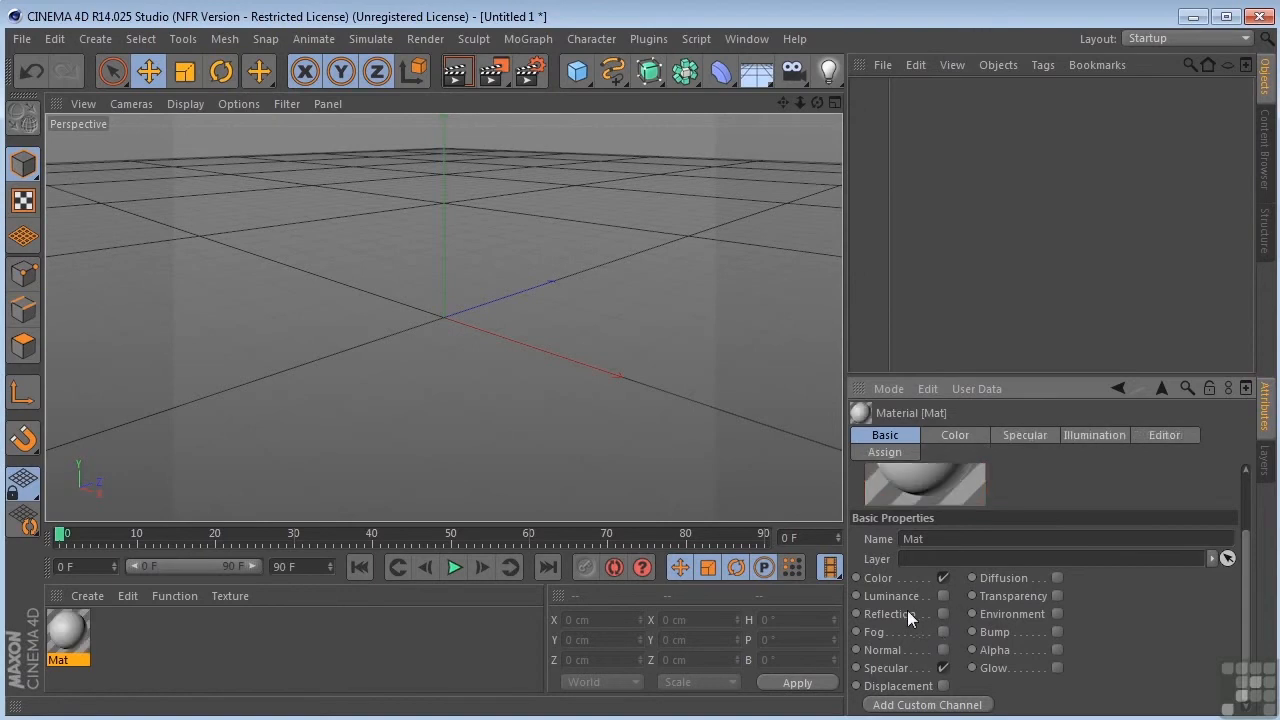
- Add a cube to the scene and apply the new material to it
click(577, 70)
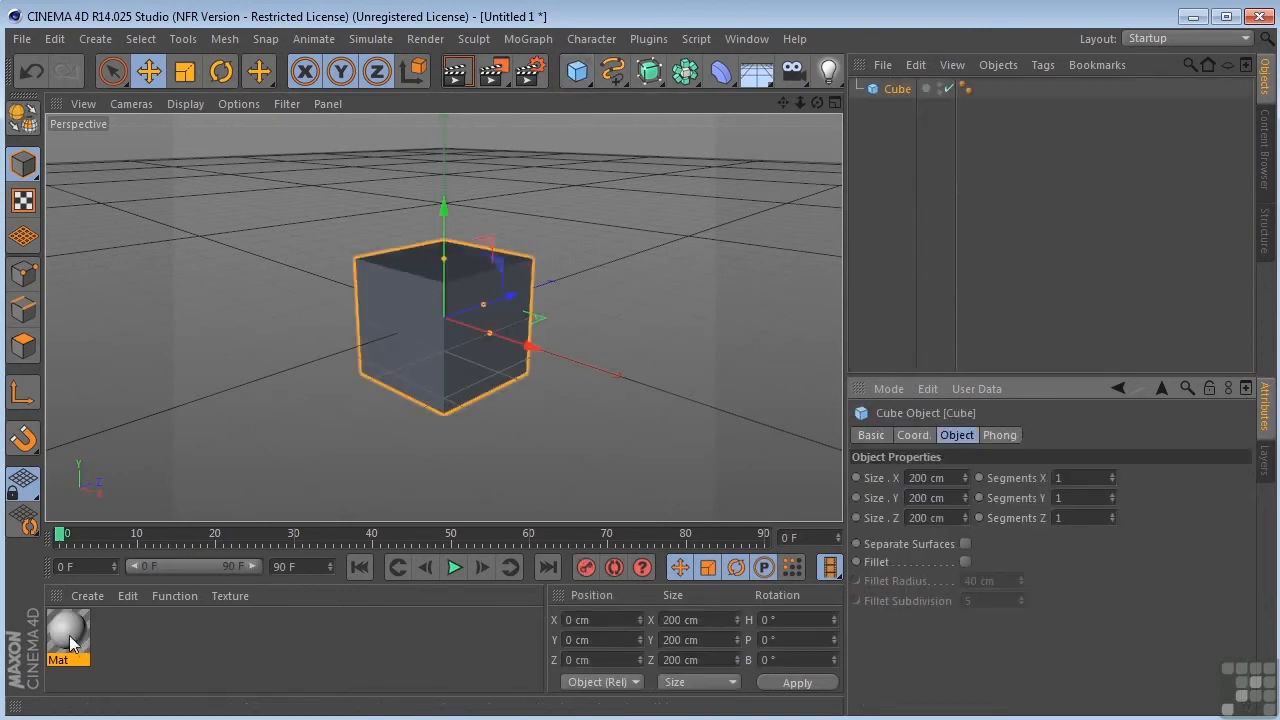
drag(69, 635, 412, 325)
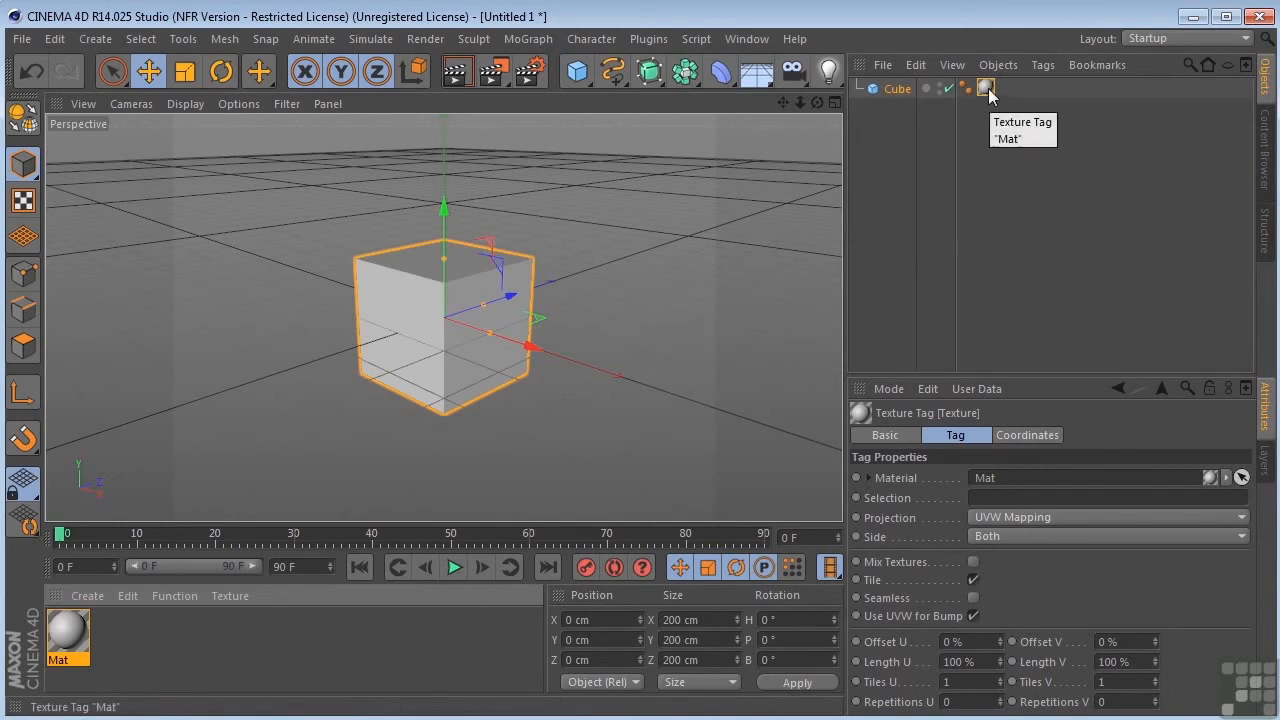
- Open the material's name for editing, both under its thumbnail and in its Basic properties
click(58, 667)
double_click(58, 661)
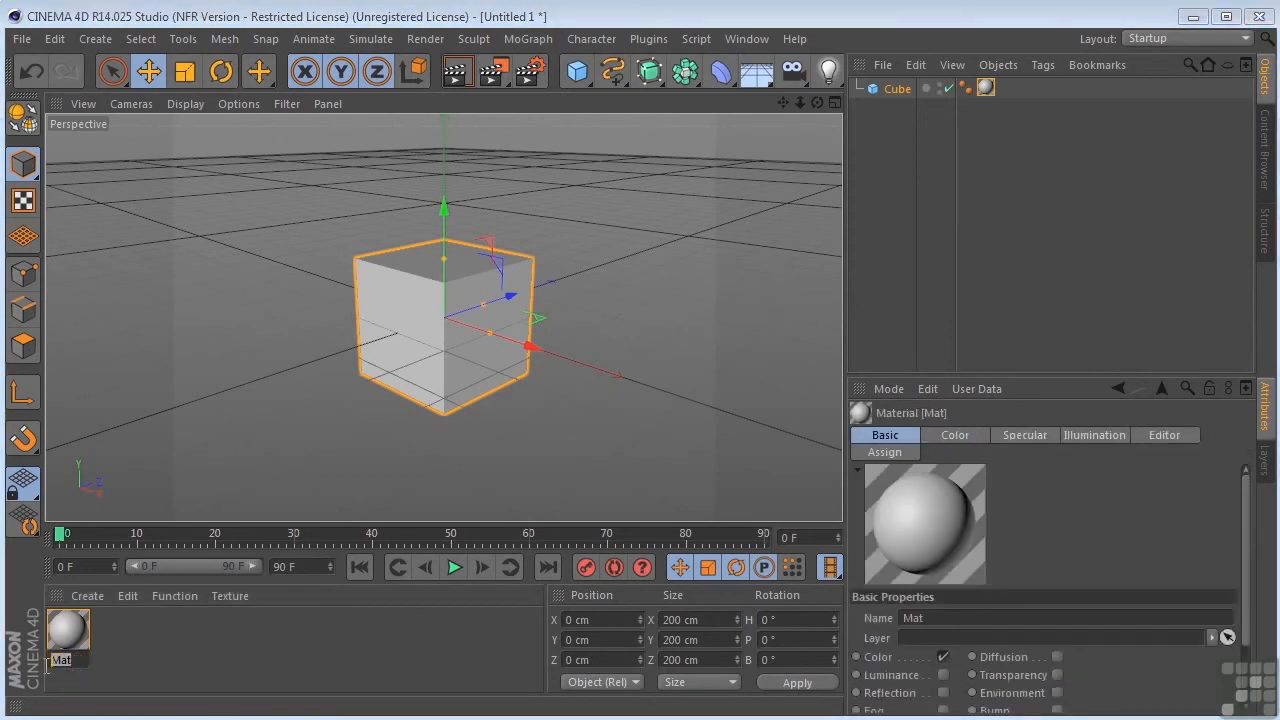
key(Return)
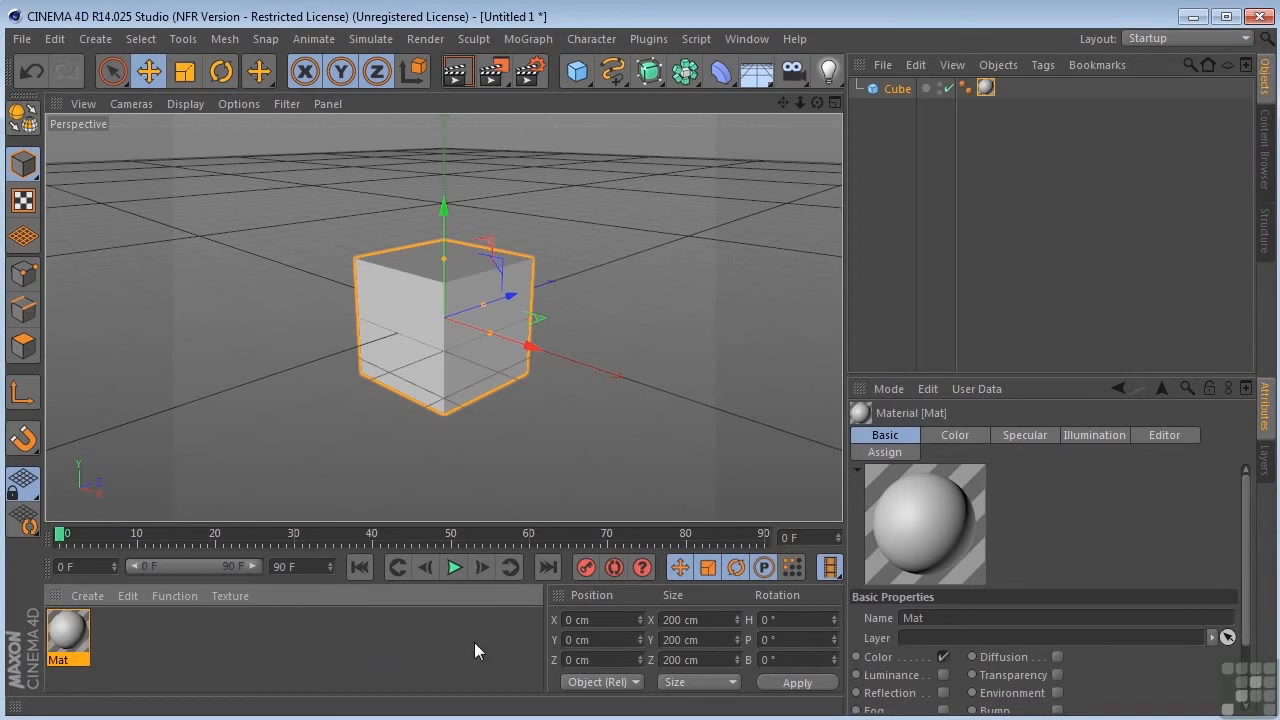
click(891, 432)
drag(931, 618, 901, 618)
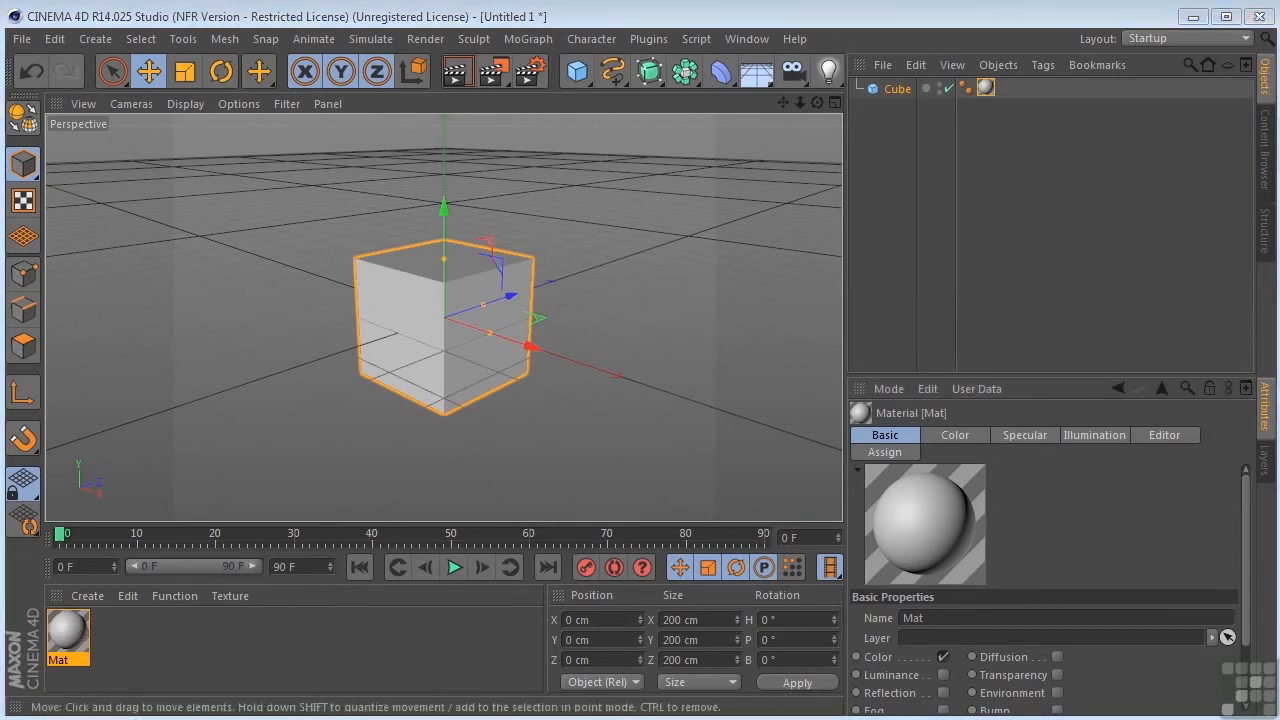
- Set the material's color to a medium blue with RGB 97, 147, 200
drag(1279, 118, 979, 108)
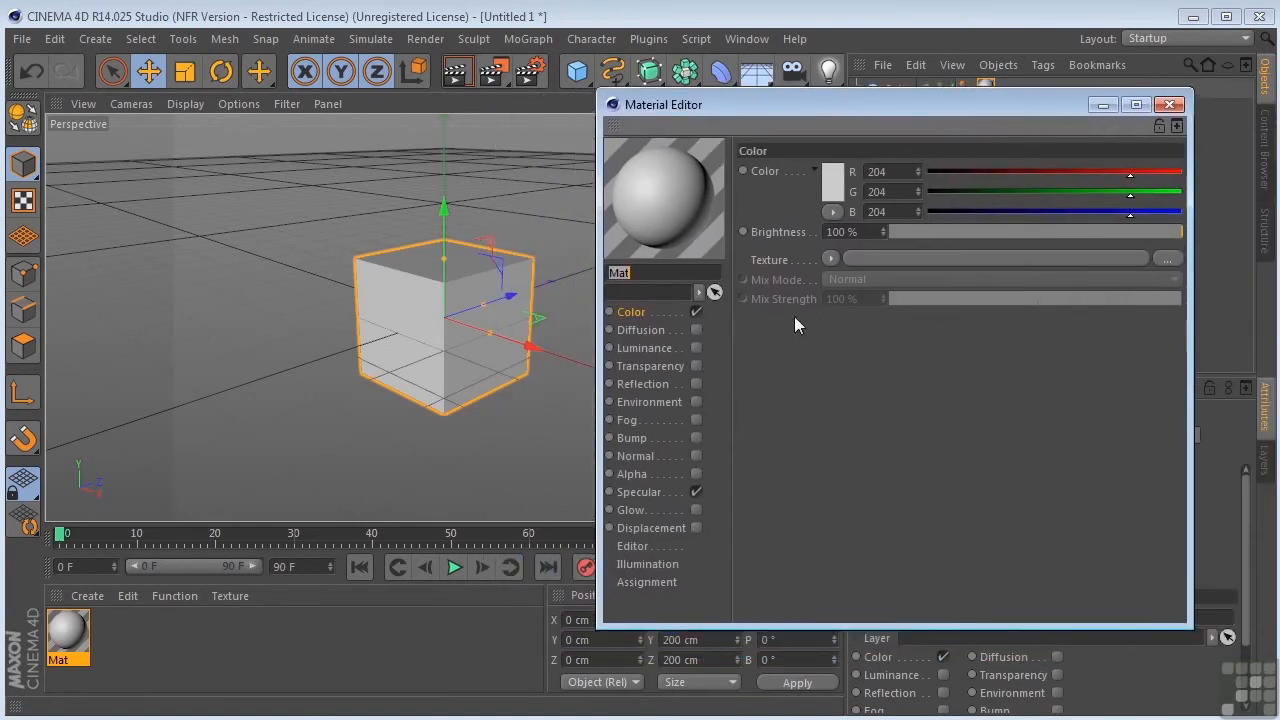
click(832, 179)
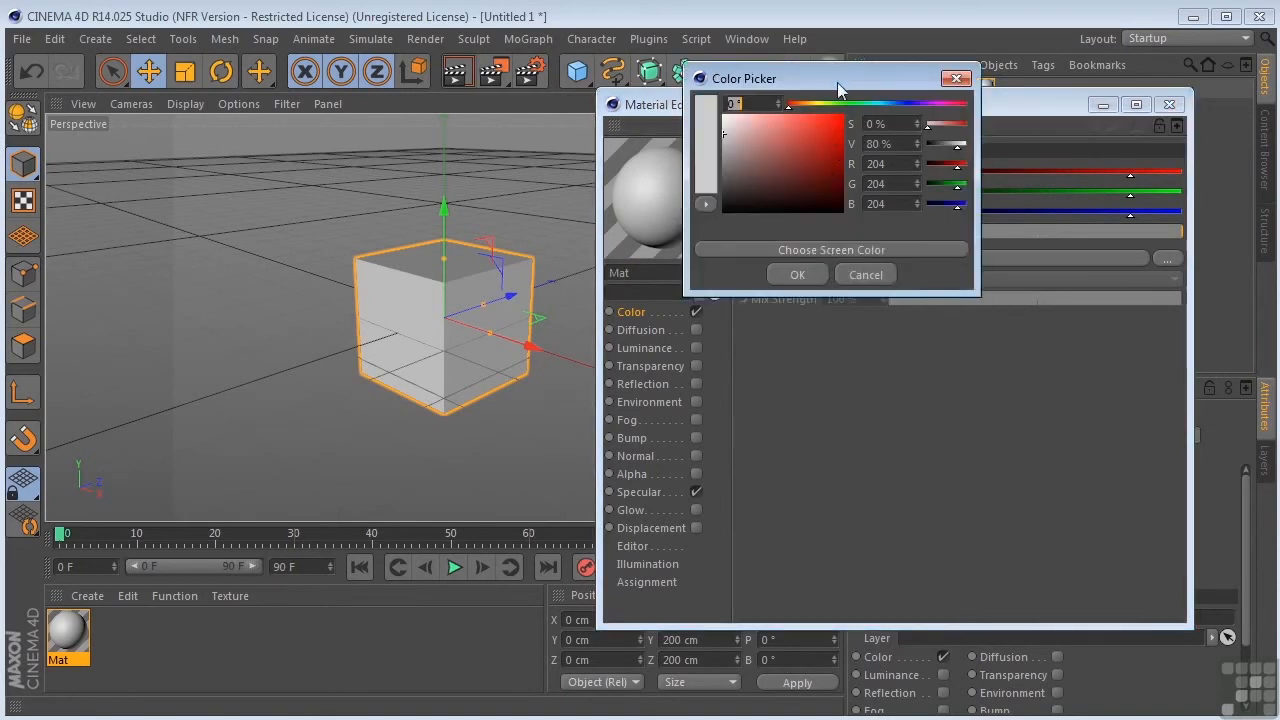
drag(839, 75, 818, 166)
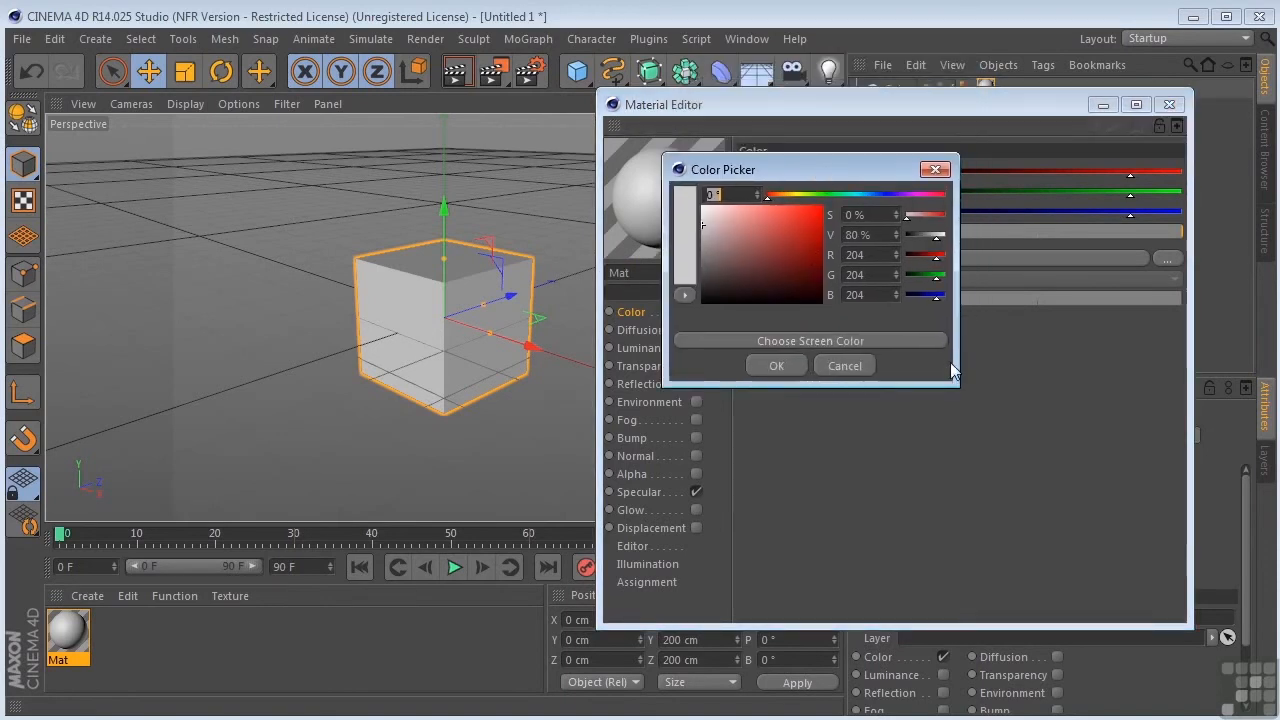
drag(906, 216, 927, 216)
mouse_move(768, 224)
mouse_down()
mouse_move(722, 235)
mouse_move(782, 251)
mouse_up()
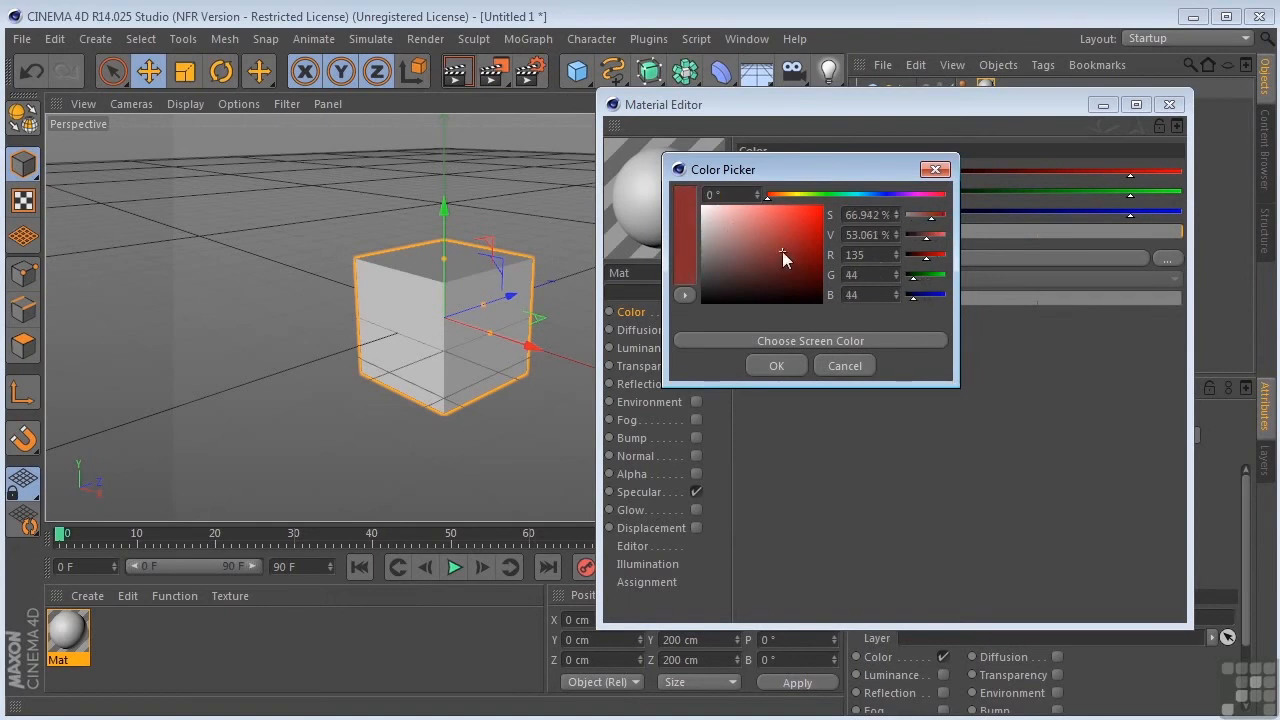
drag(808, 191, 880, 193)
click(787, 253)
drag(787, 253, 771, 217)
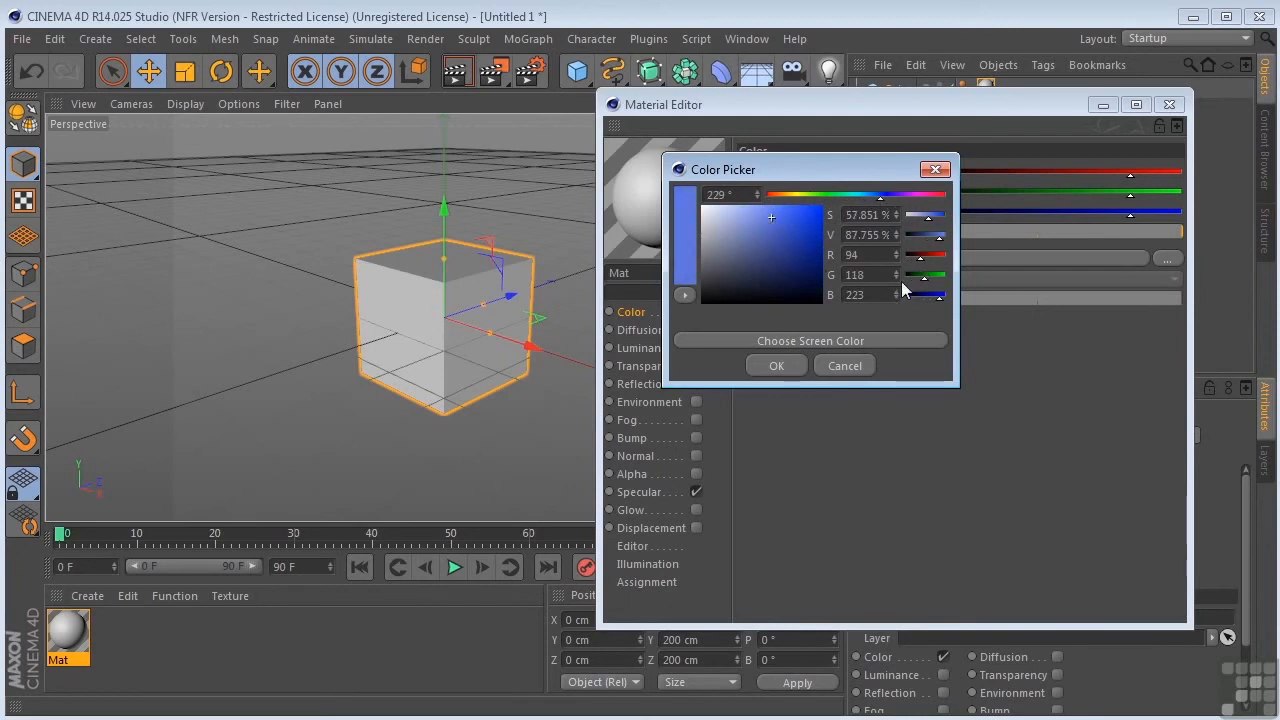
drag(896, 274, 854, 280)
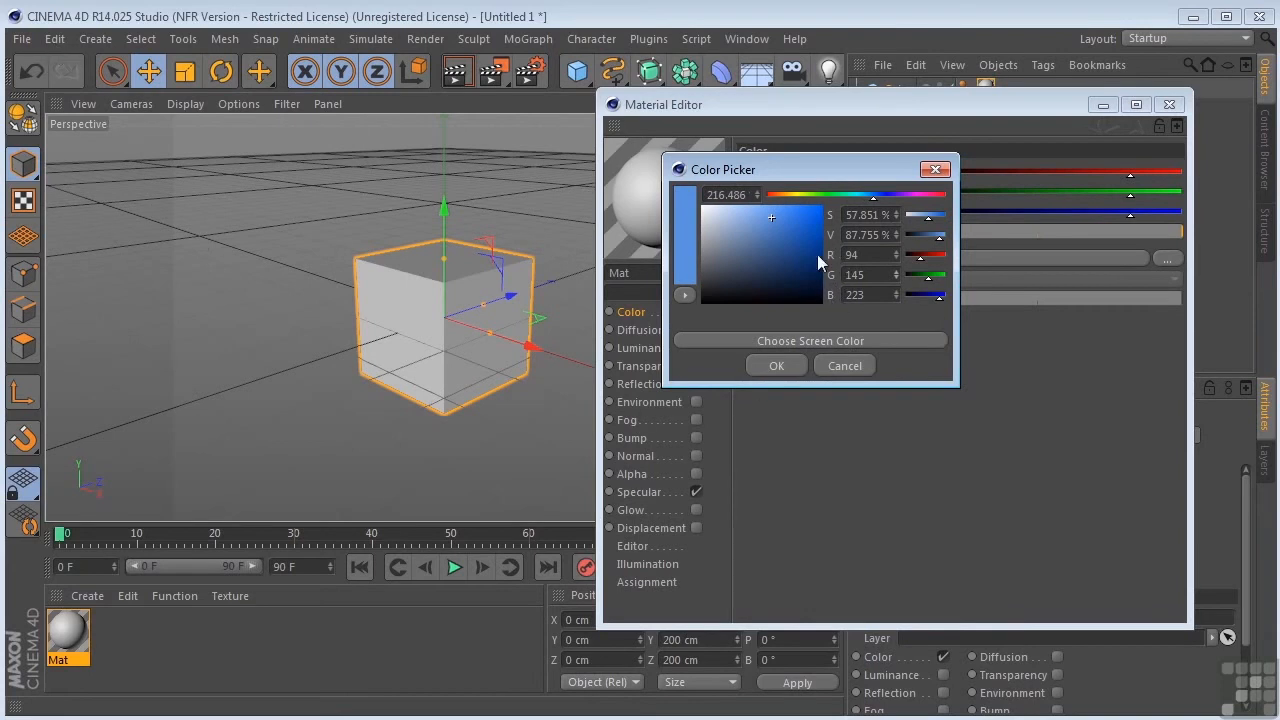
drag(890, 197, 872, 200)
drag(781, 251, 762, 227)
click(776, 366)
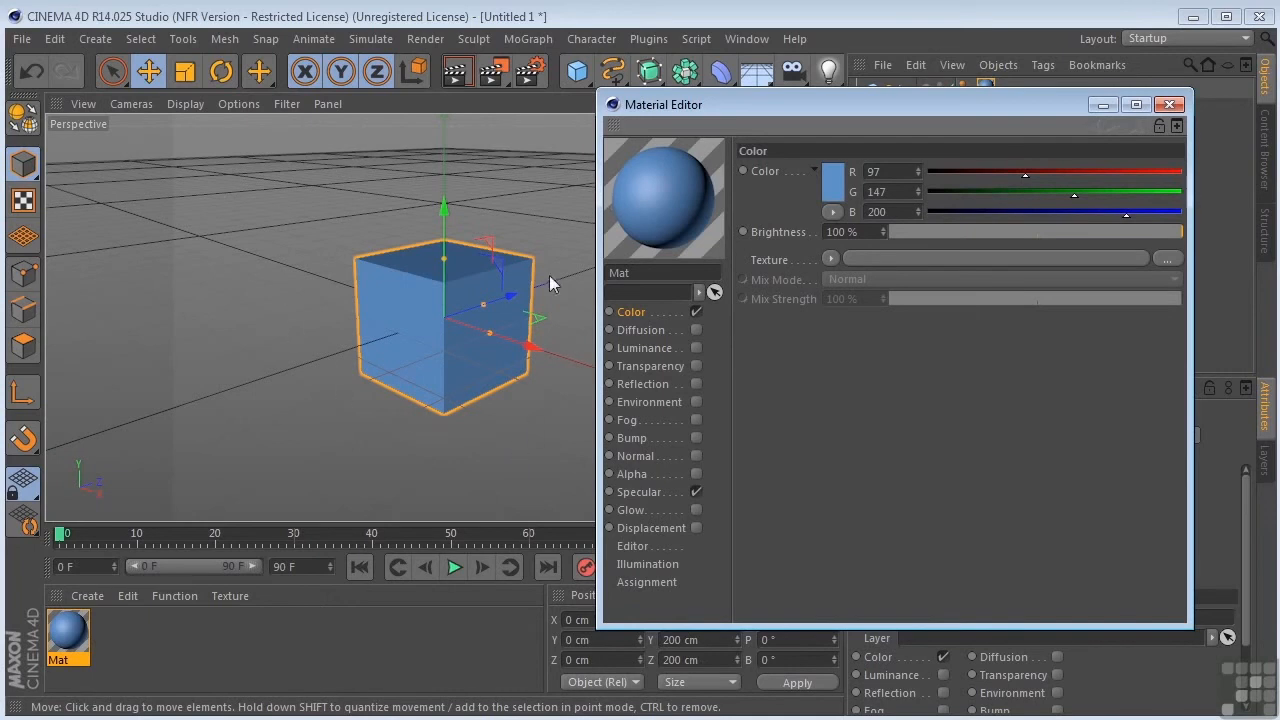
- Render the blue cube in the viewport and in the Picture Viewer, and close the viewer
drag(784, 109, 817, 103)
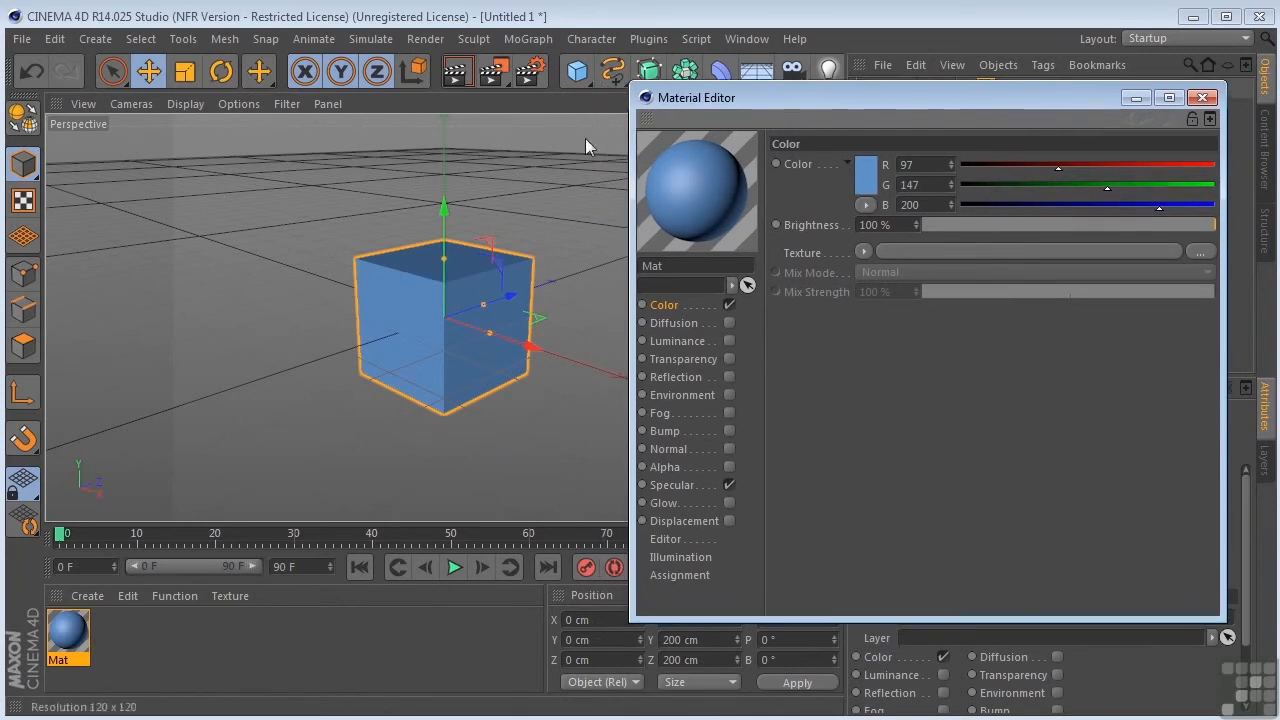
click(453, 73)
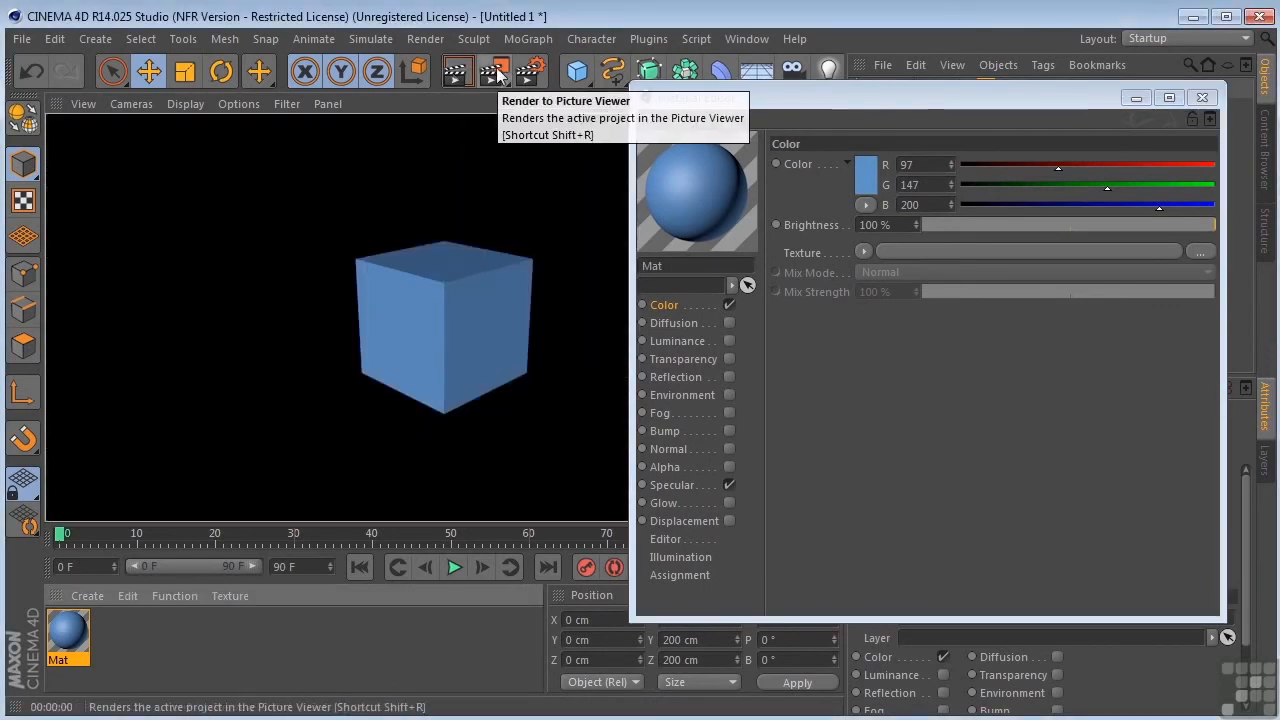
click(494, 73)
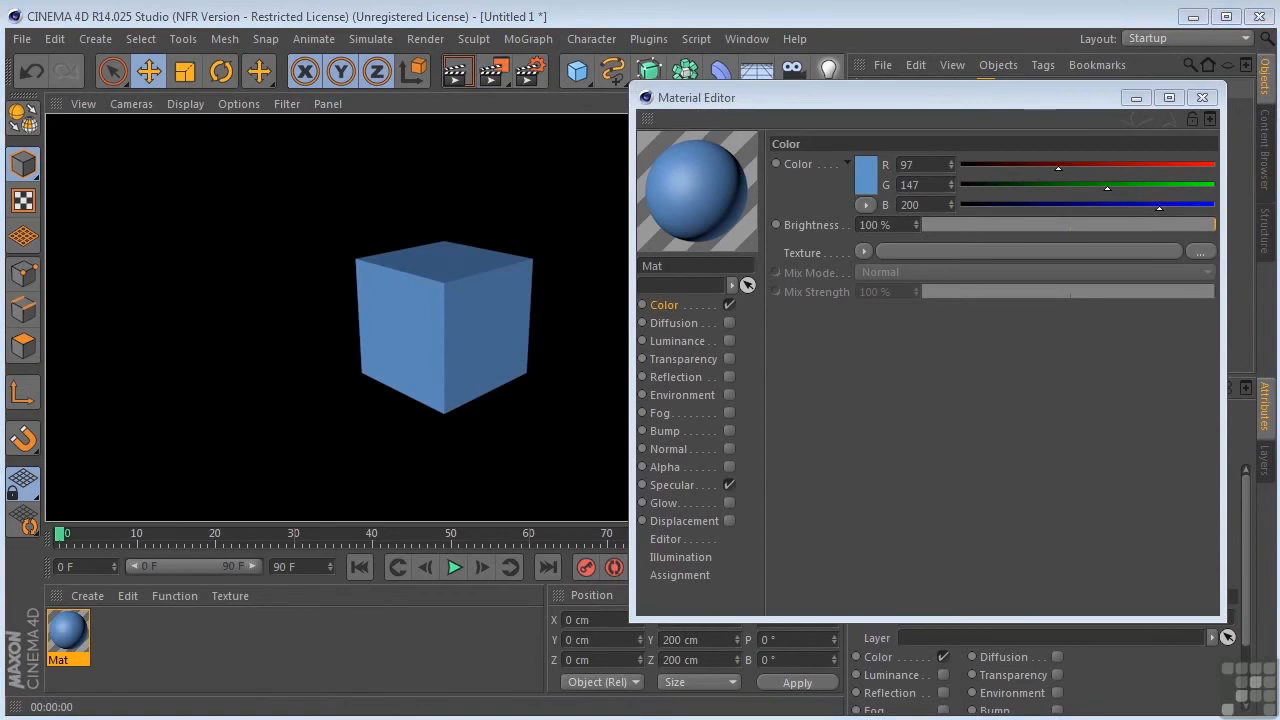
drag(669, 145, 371, 33)
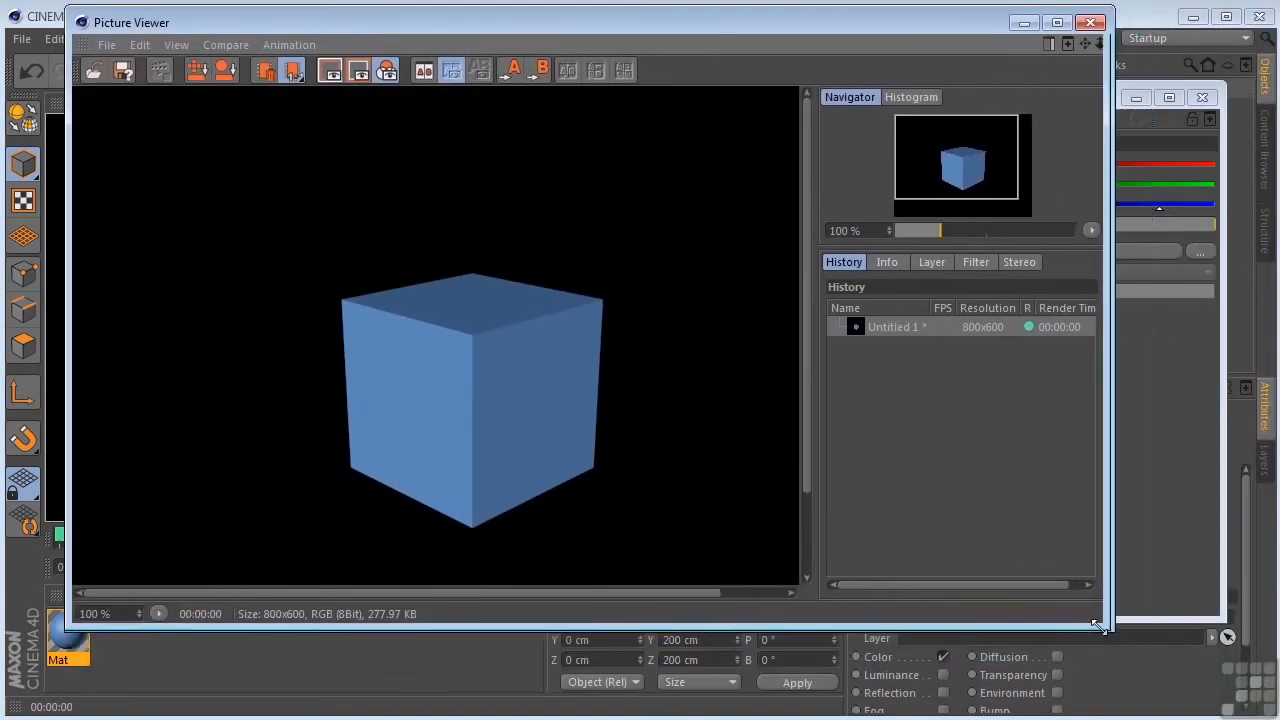
click(1066, 22)
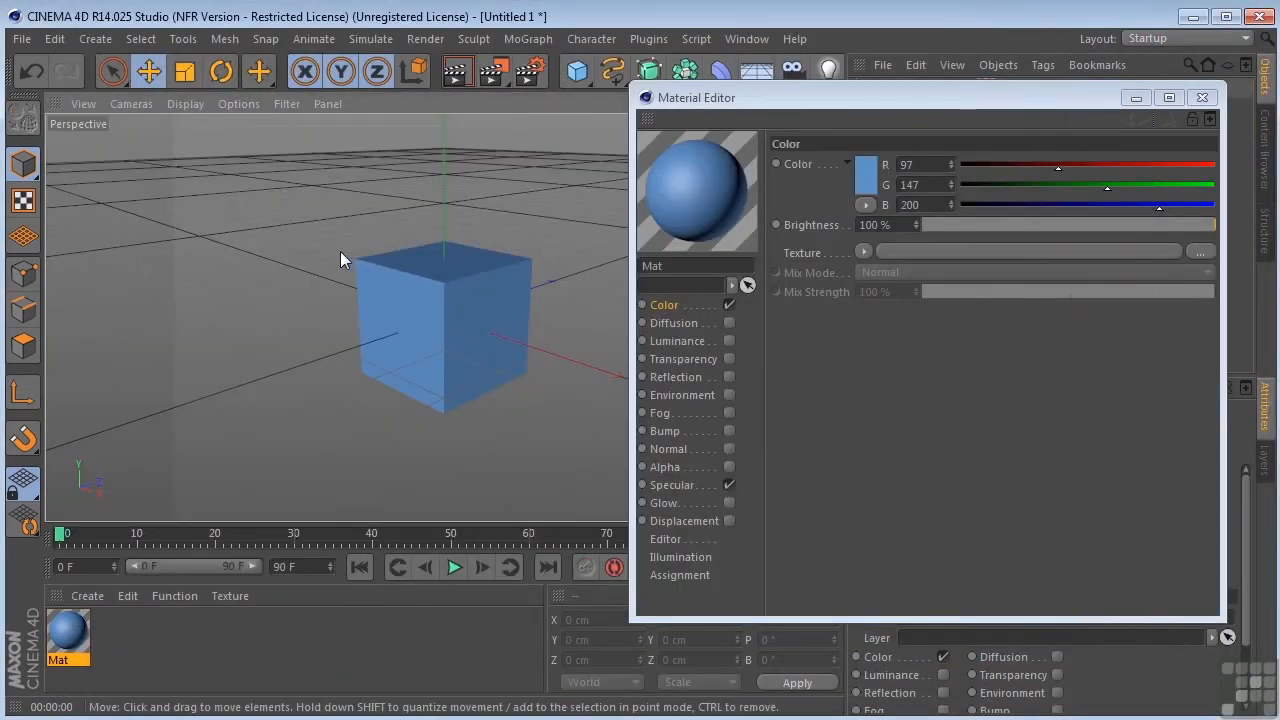
click(522, 253)
click(553, 215)
click(532, 368)
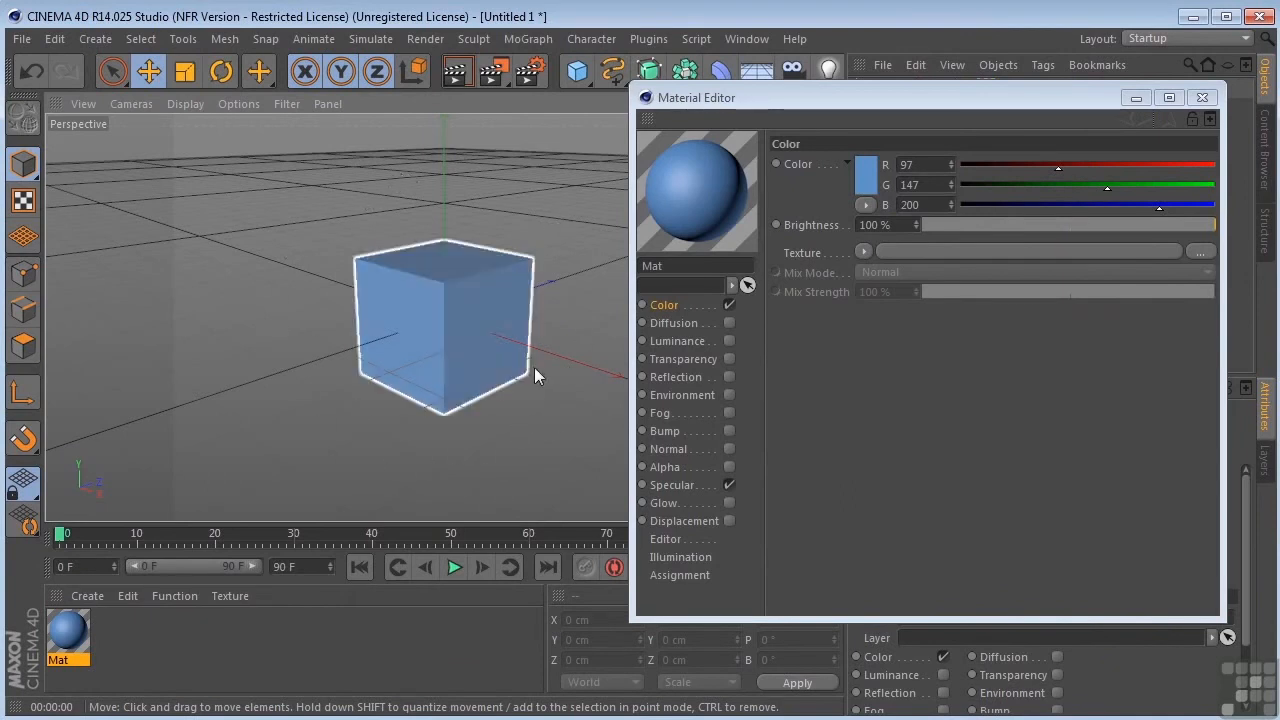
click(576, 393)
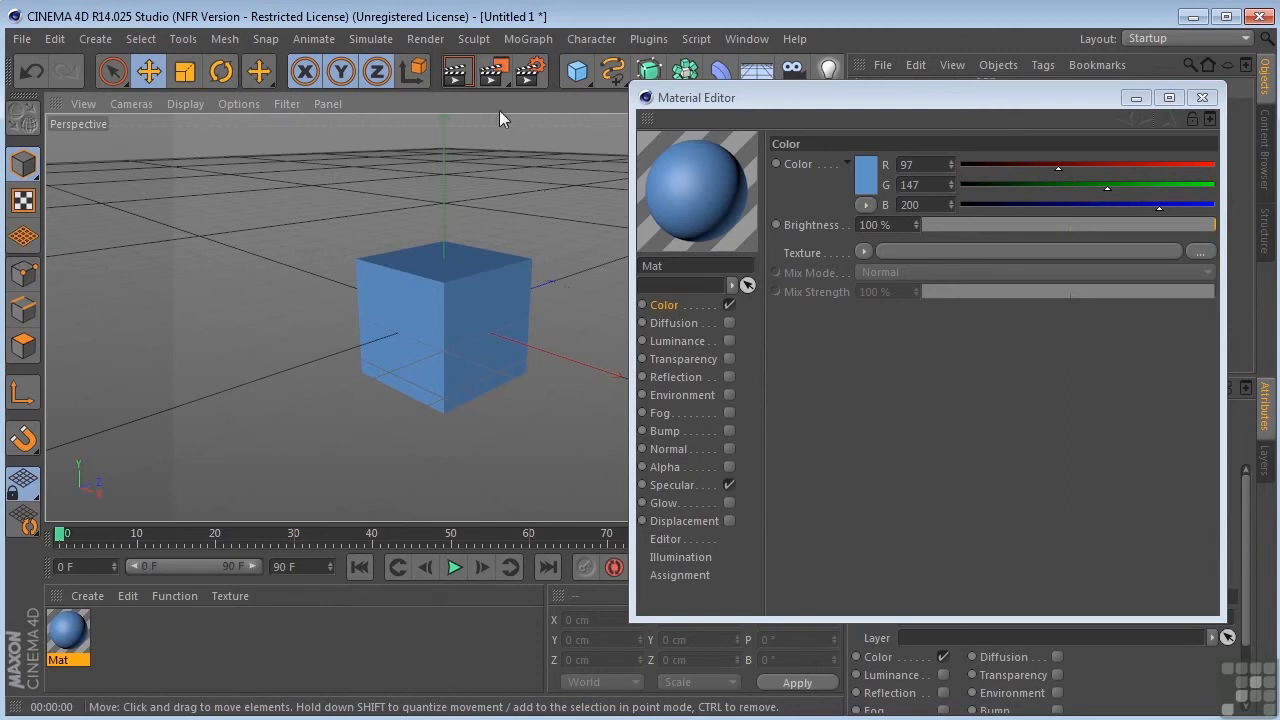
- Turn on the Interactive Render Region for the perspective view and close the Material Editor
click(490, 72)
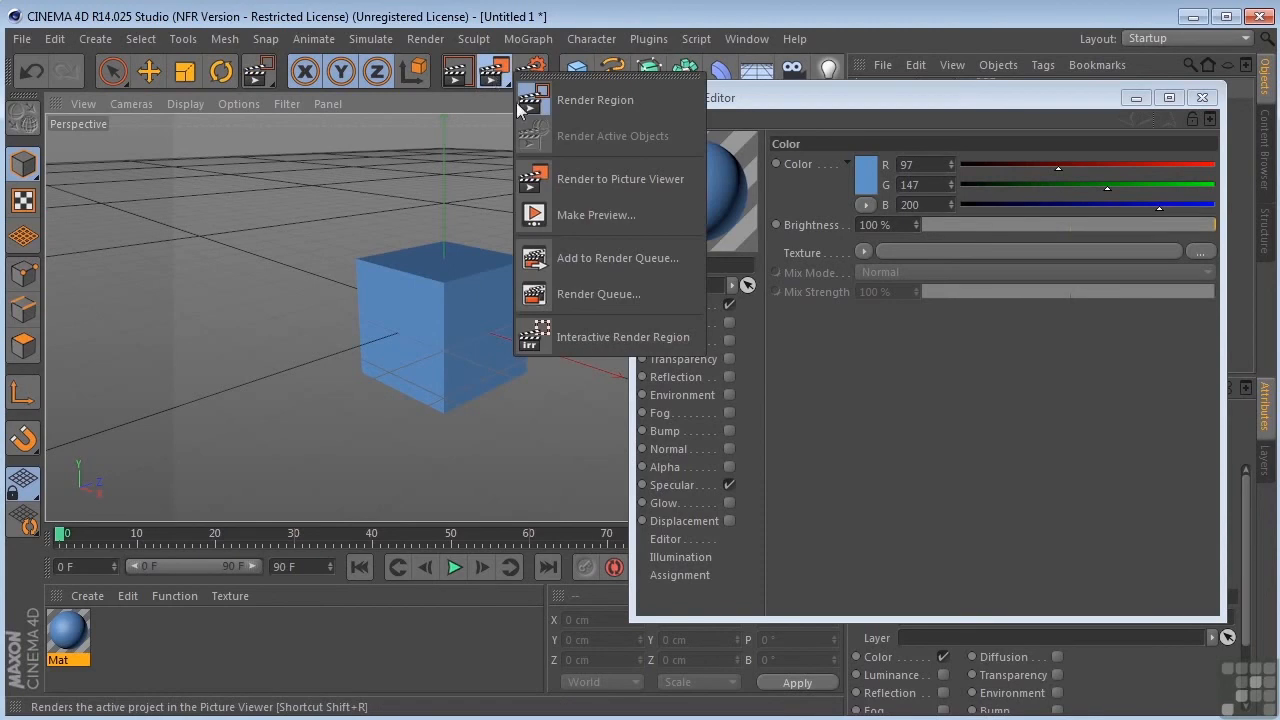
click(597, 336)
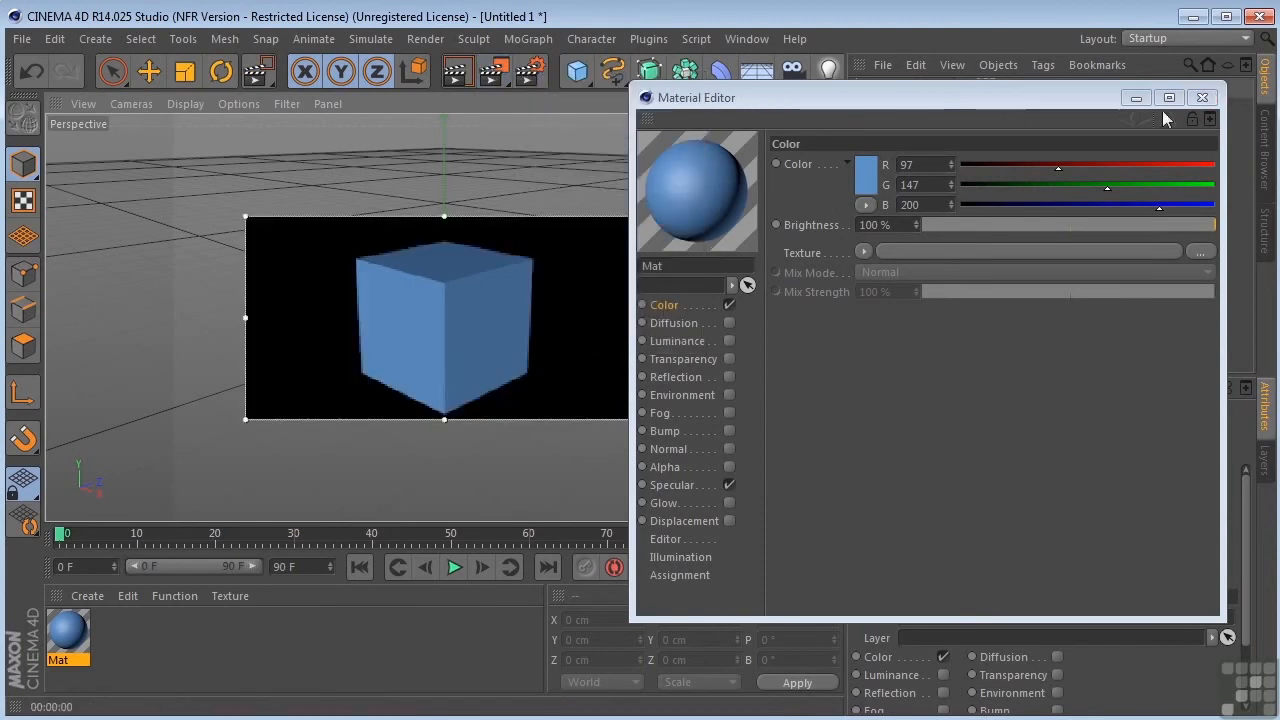
click(1202, 97)
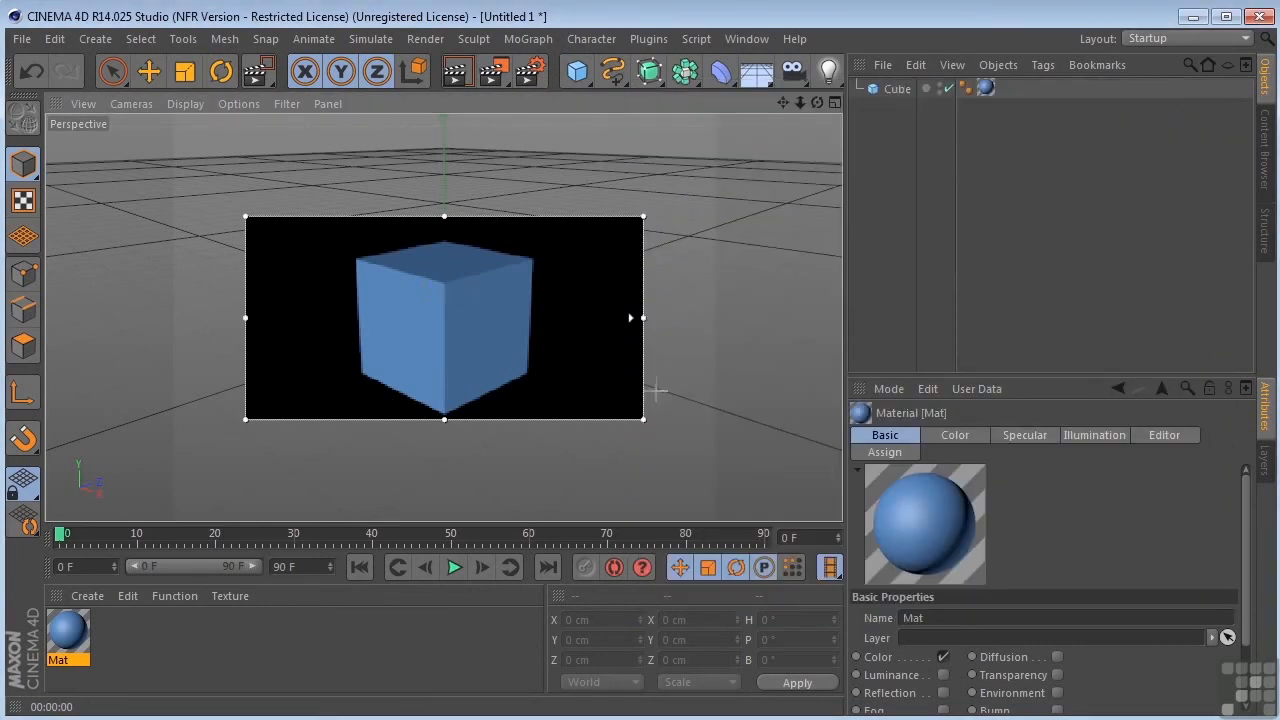
- Resize the interactive render region, narrowing its sides and extending it below the cube so it frames the cube
key(e)
drag(643, 216, 598, 211)
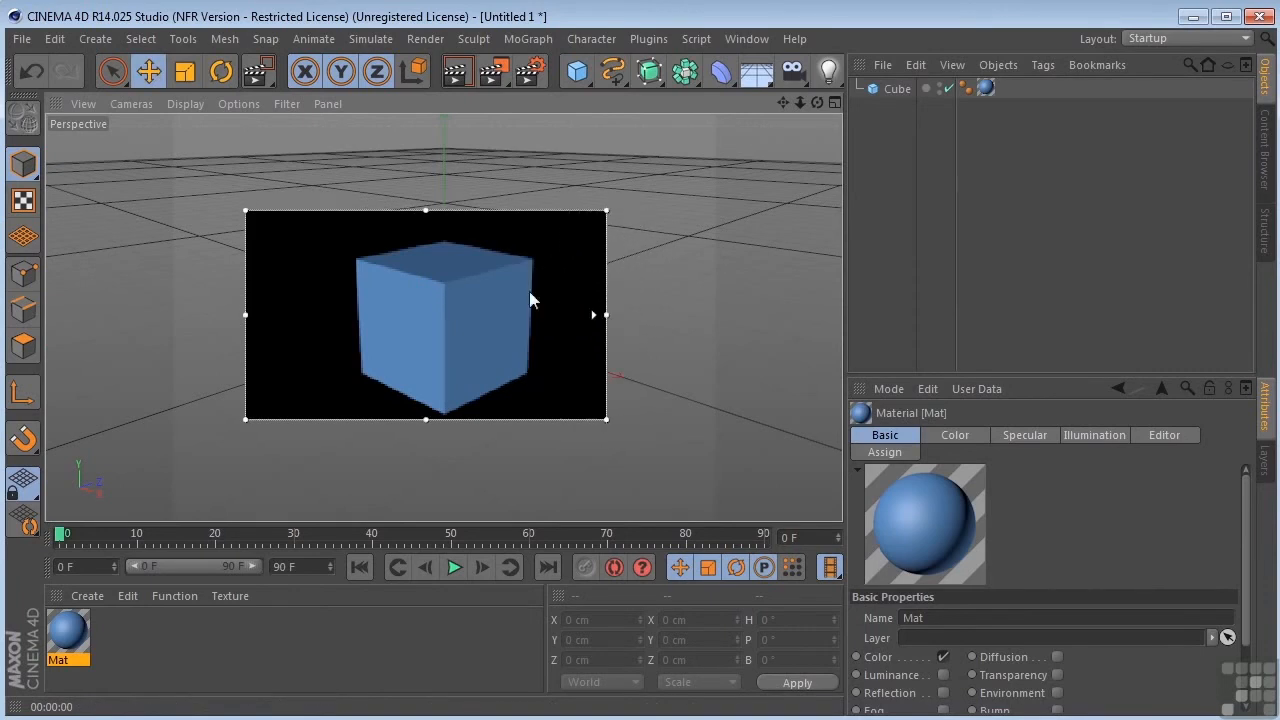
drag(245, 316, 302, 316)
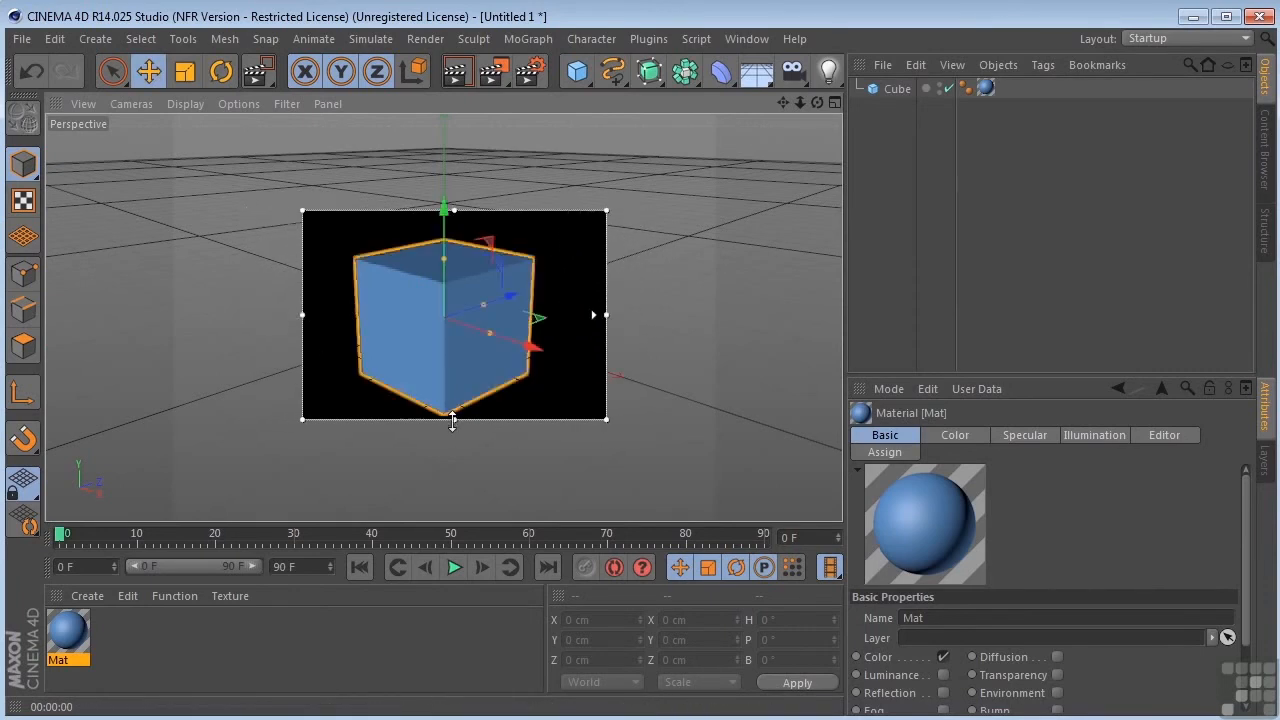
drag(454, 420, 451, 465)
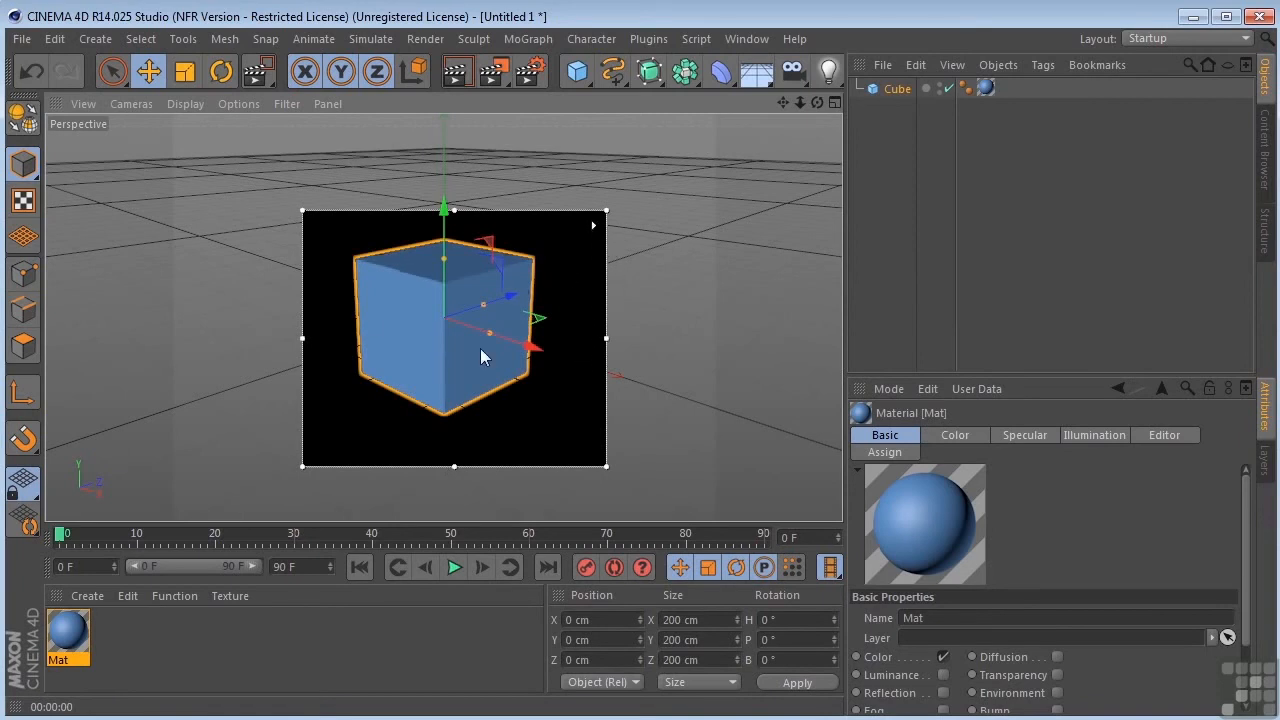
- Open the cube's material in the Material Editor and change its color to bright green, RGB 53, 215, 24
double_click(68, 630)
drag(900, 84, 768, 101)
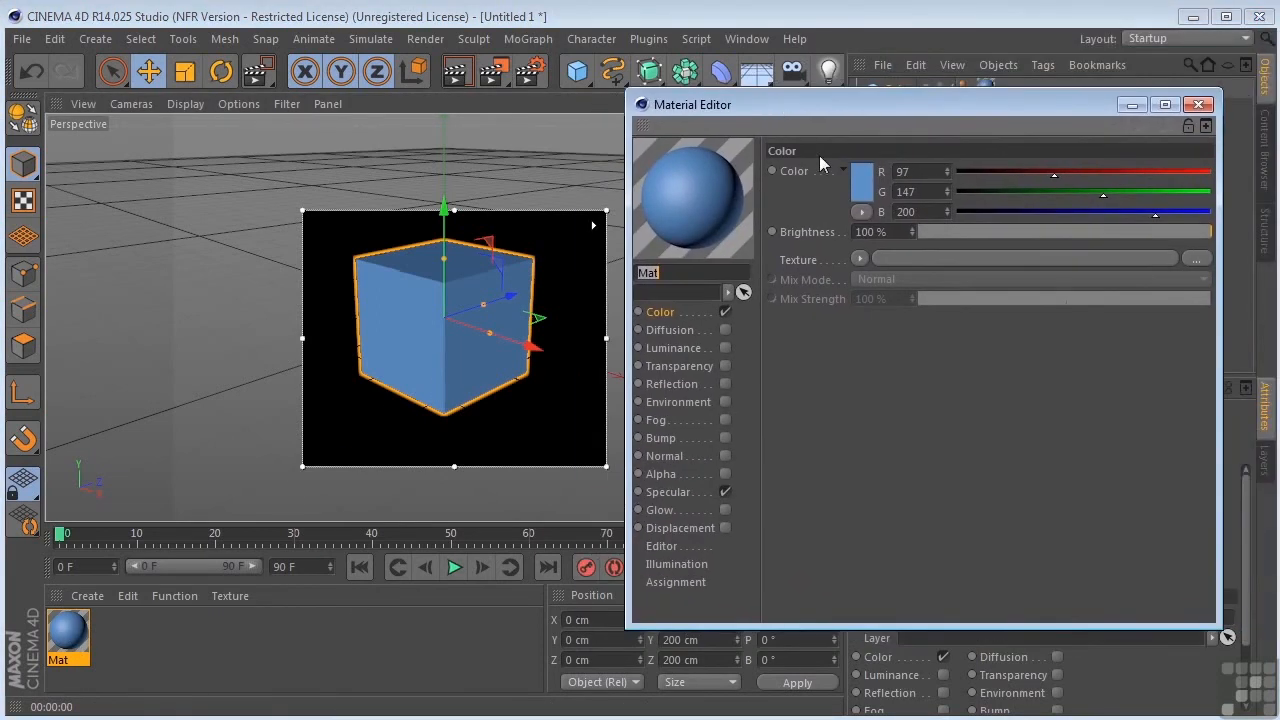
click(862, 191)
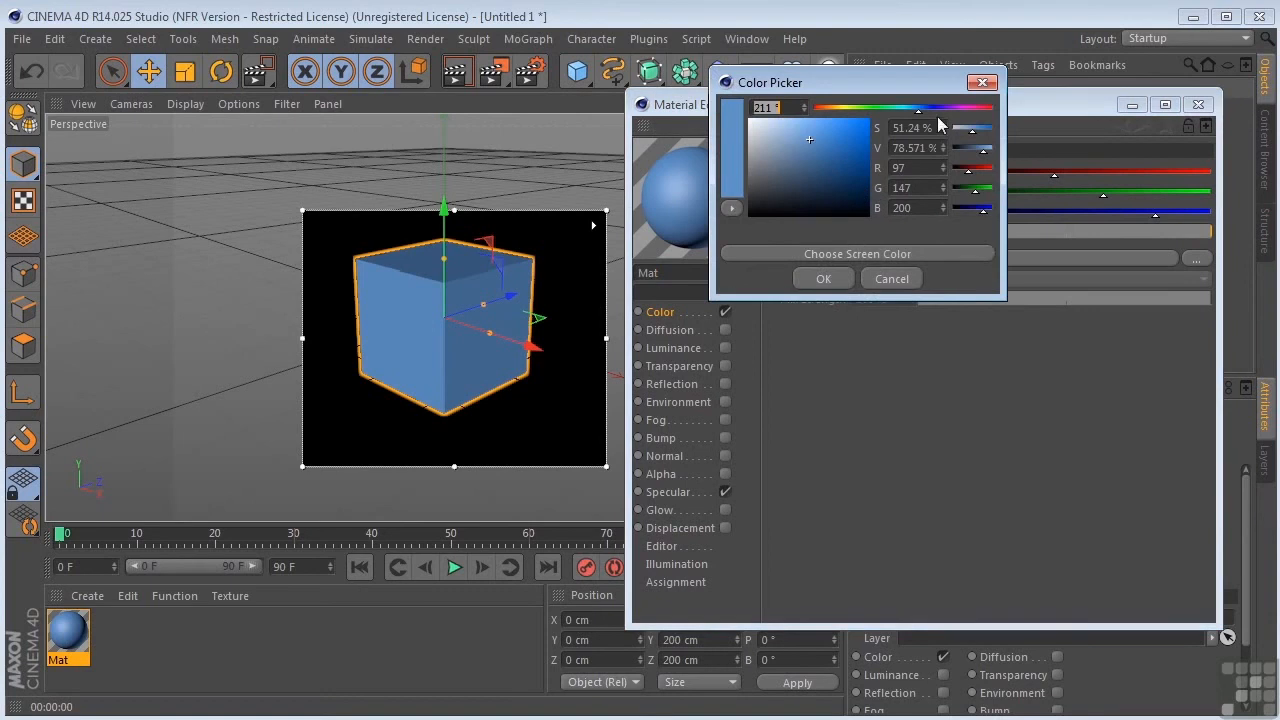
click(893, 113)
drag(893, 113, 855, 133)
click(825, 278)
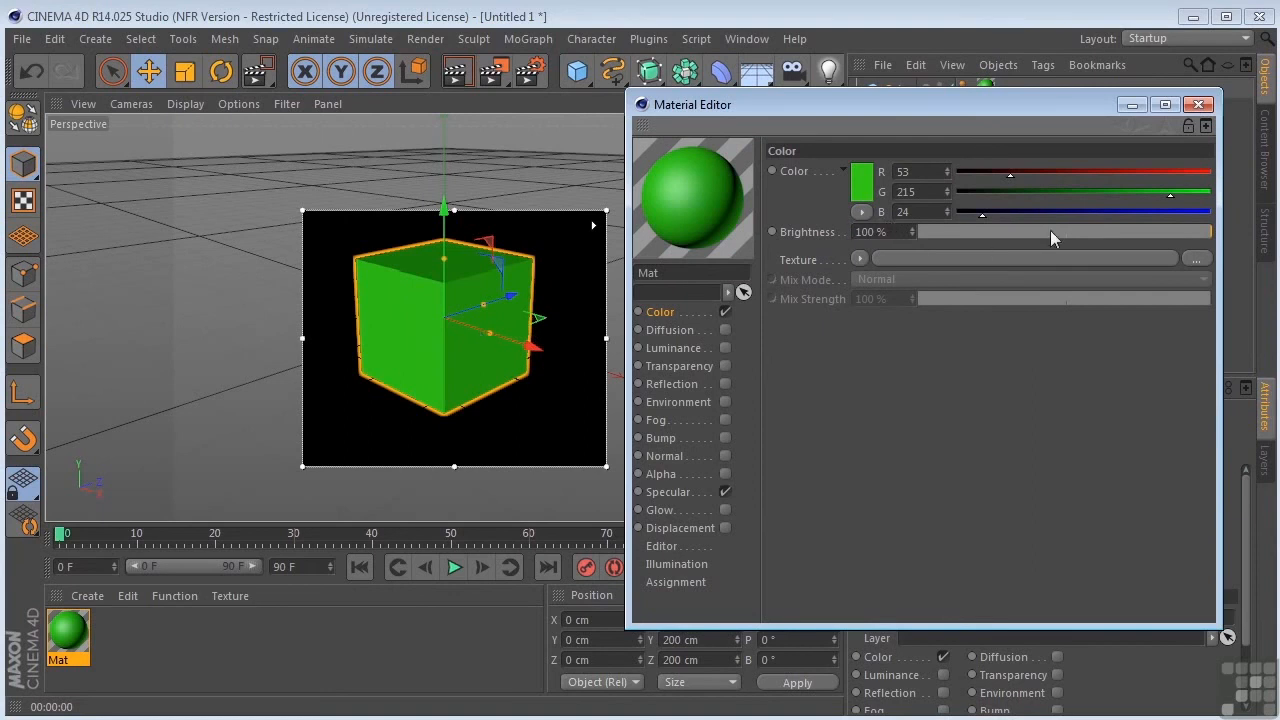
- Try the material color's brightness at 33 %, and raise it to 106 %
drag(1211, 236, 1016, 246)
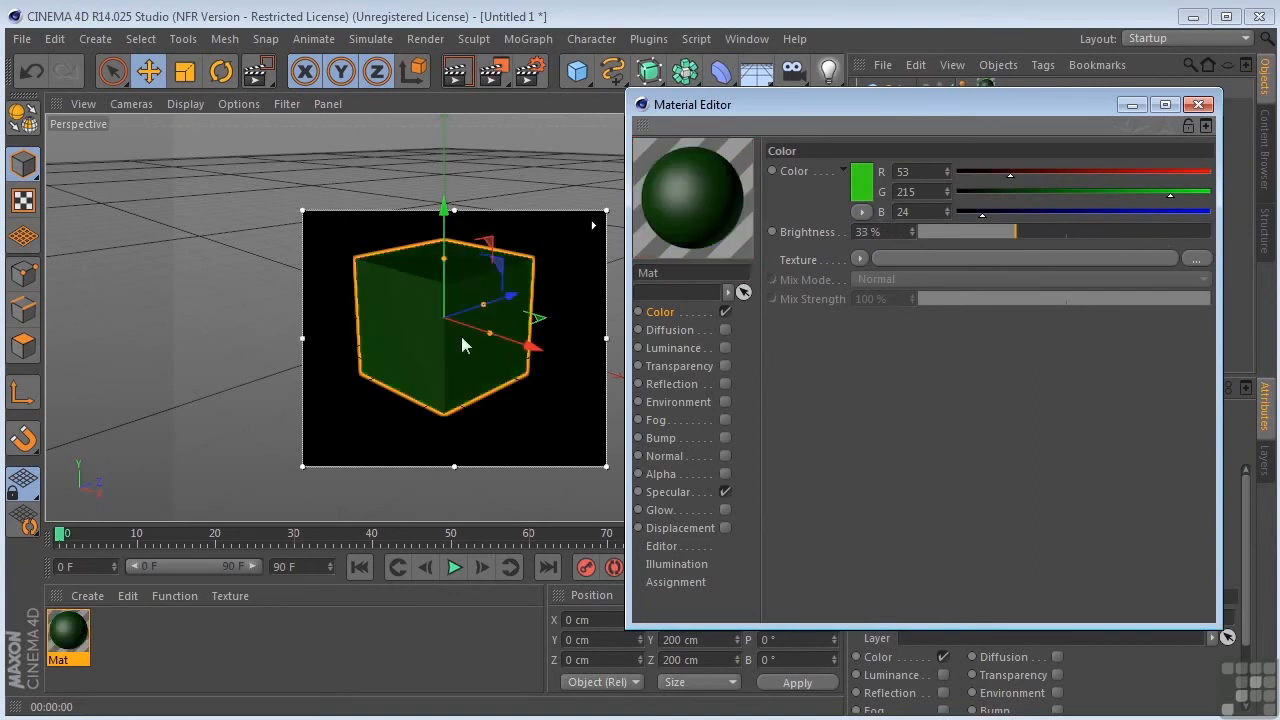
drag(911, 231, 911, 182)
mouse_move(911, 232)
mouse_down()
mouse_move(912, 290)
mouse_move(913, 231)
mouse_up()
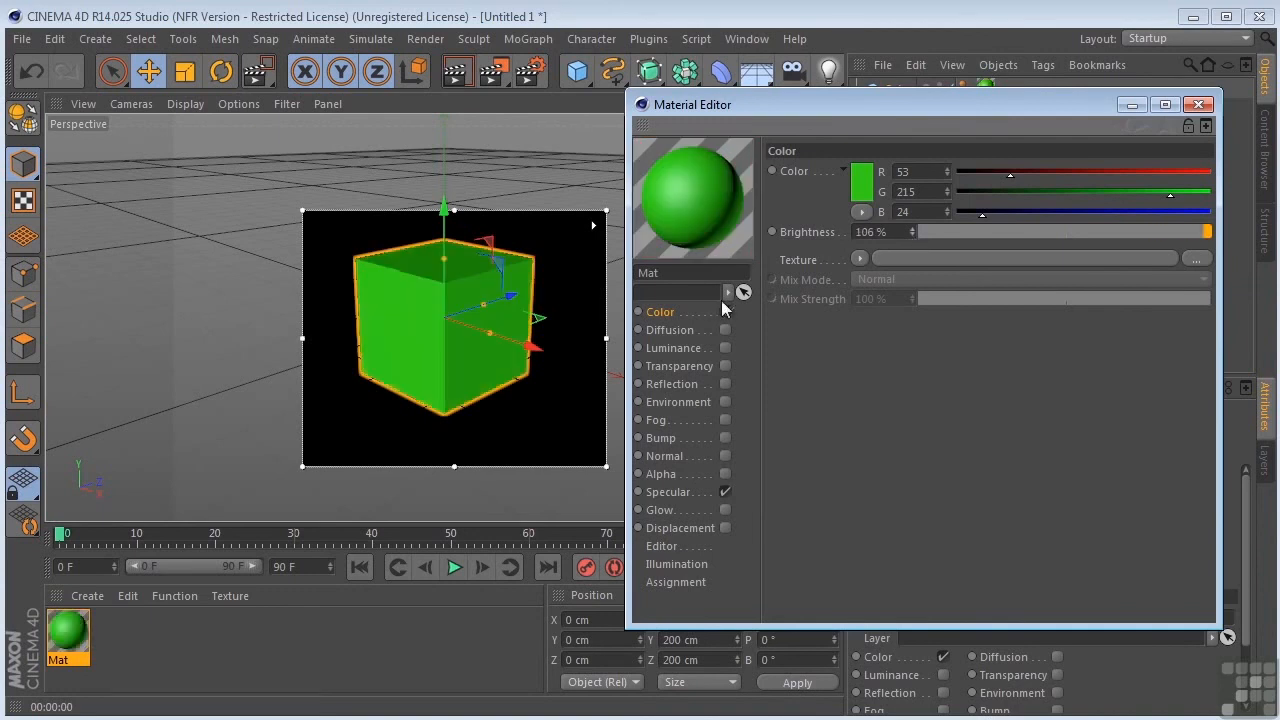
- Load the Checkerboard surface shader as the texture of the material's Color channel
click(859, 260)
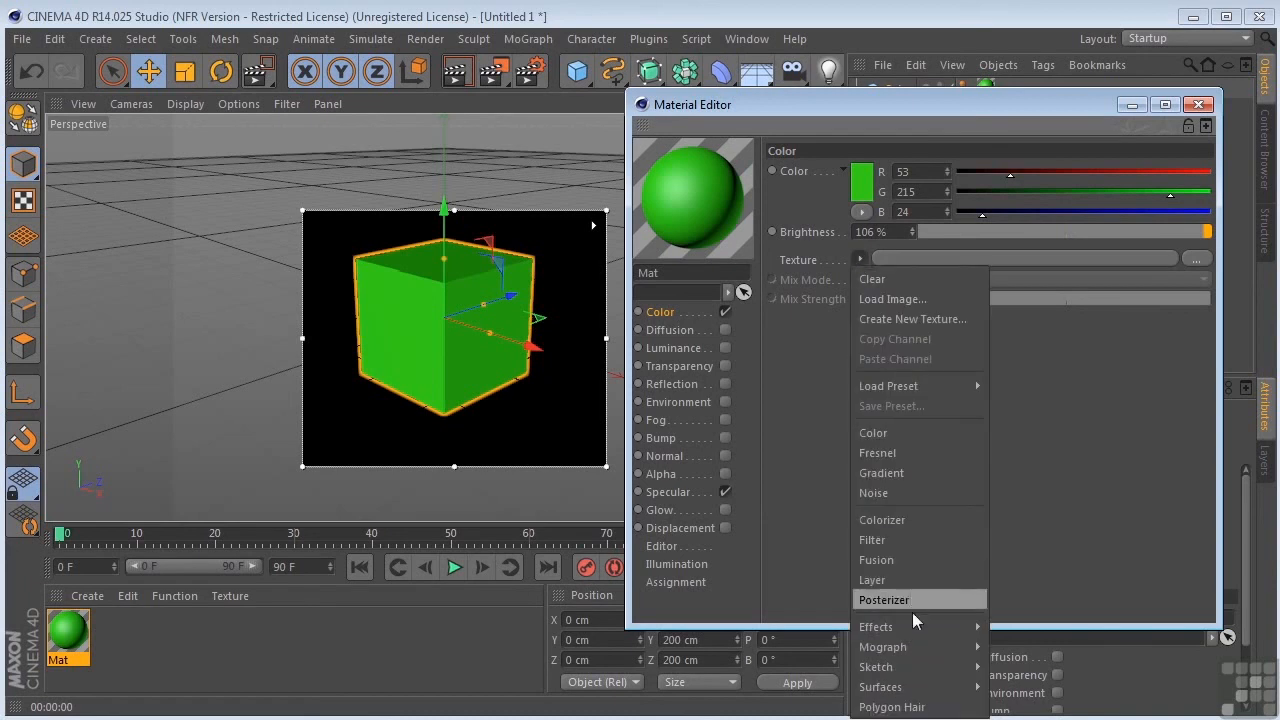
mouse_move(921, 645)
mouse_move(921, 686)
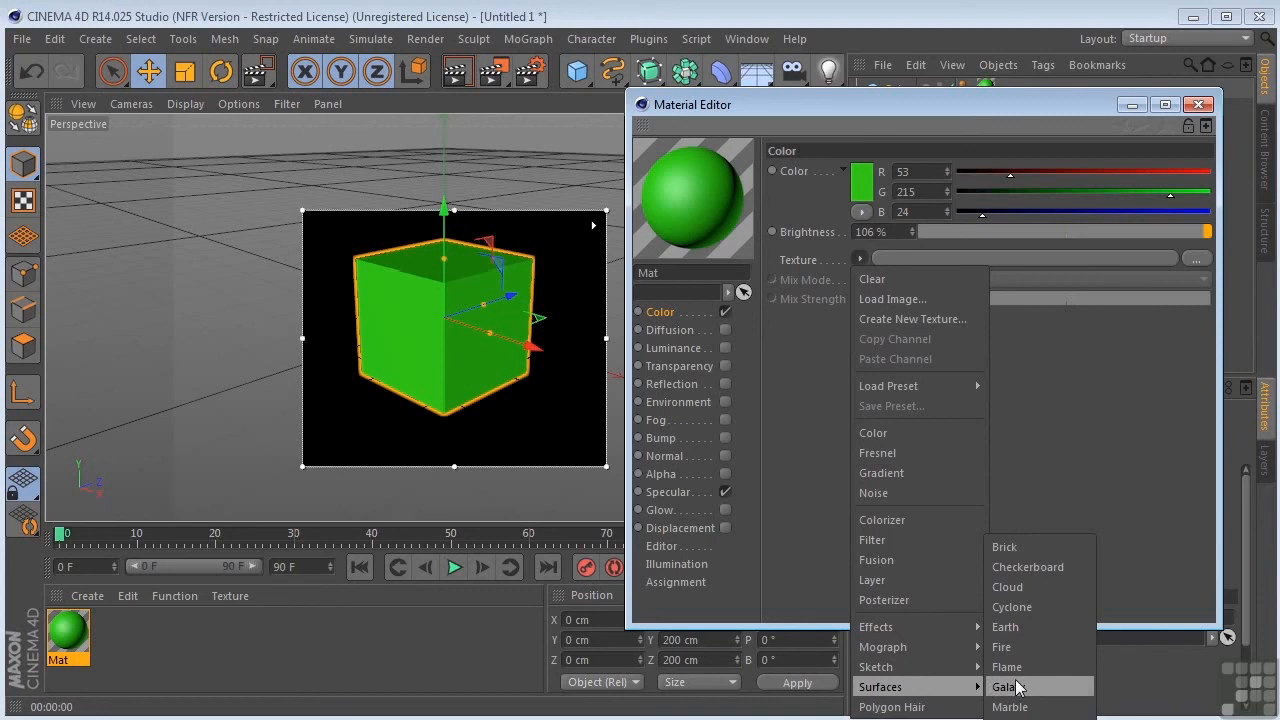
click(1041, 561)
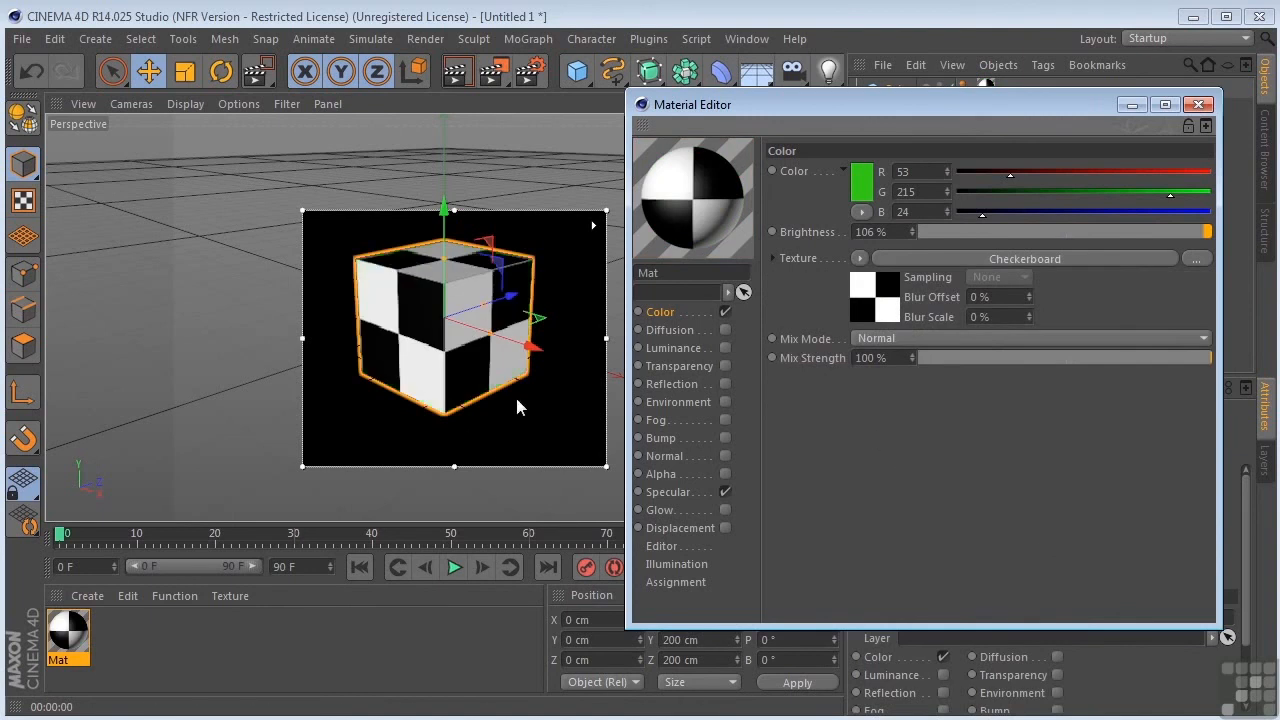
- Set the checkerboard shader's U Frequency and V Frequency to 6 and return to the Color channel settings
click(888, 286)
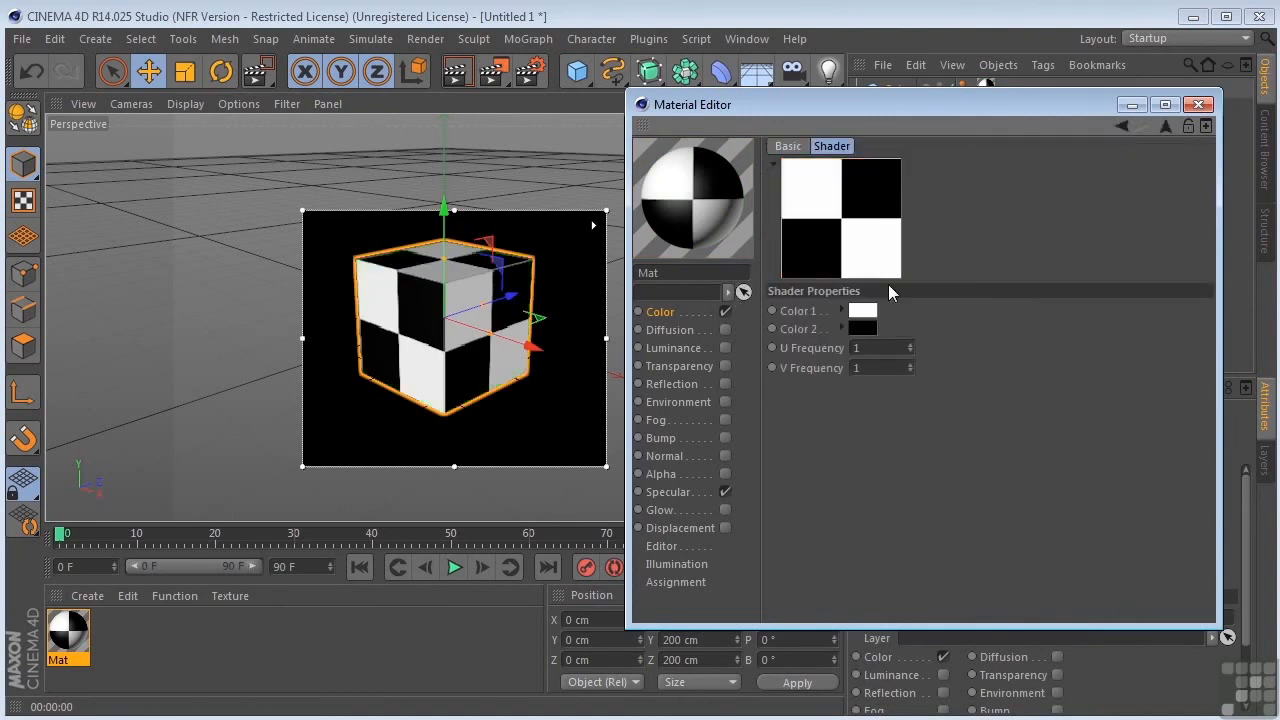
drag(878, 353, 789, 351)
text(6)
key(Tab)
text(6)
key(Tab)
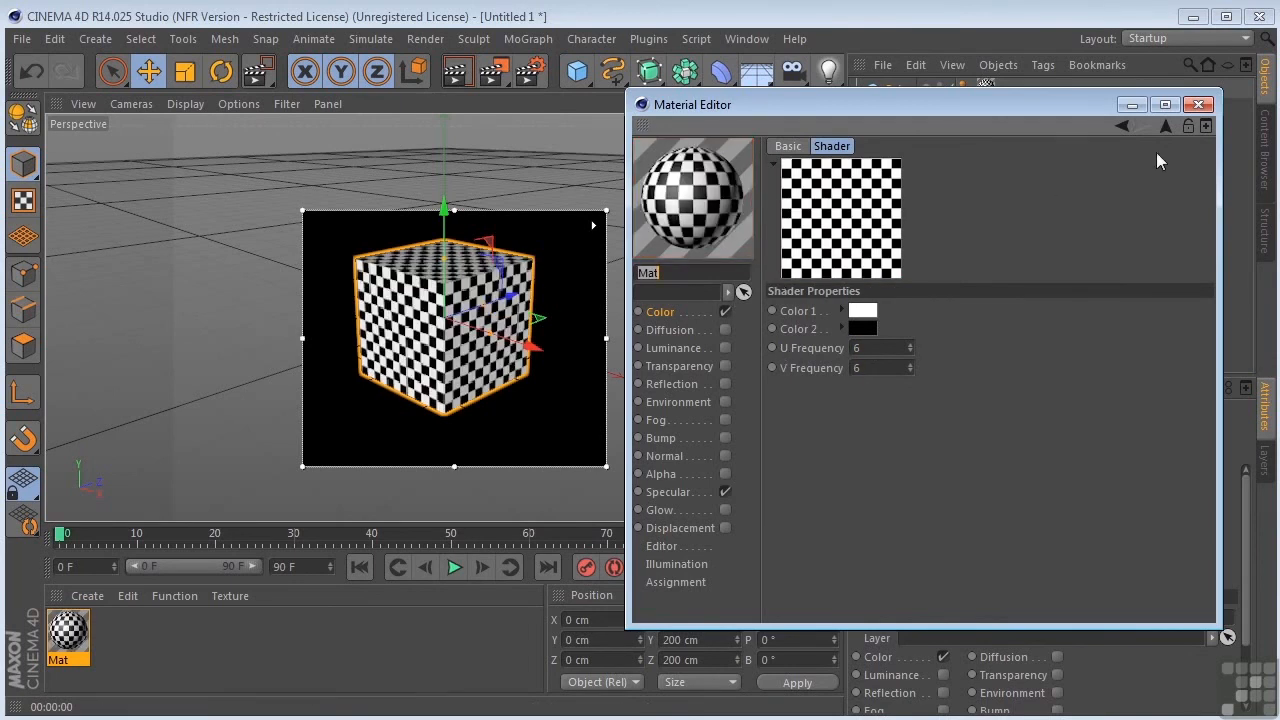
click(1123, 126)
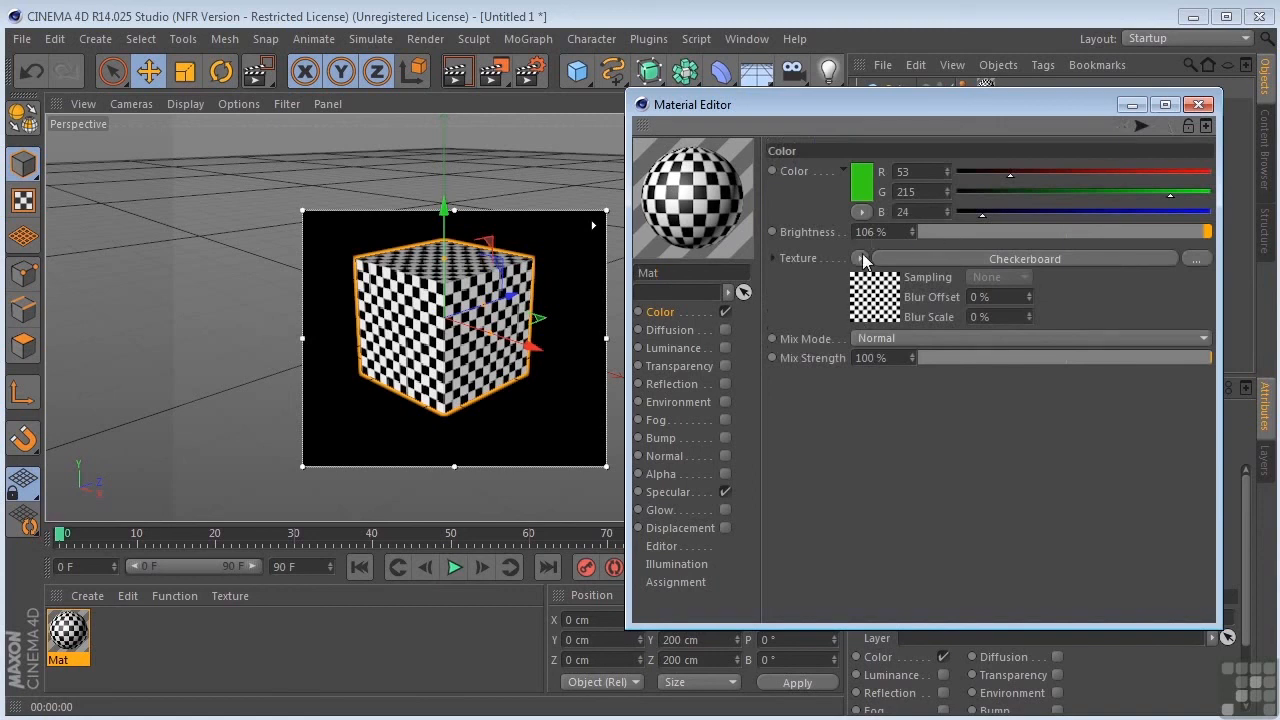
- Clear the checkerboard texture from the Color channel and load the Noise shader in its place
click(862, 258)
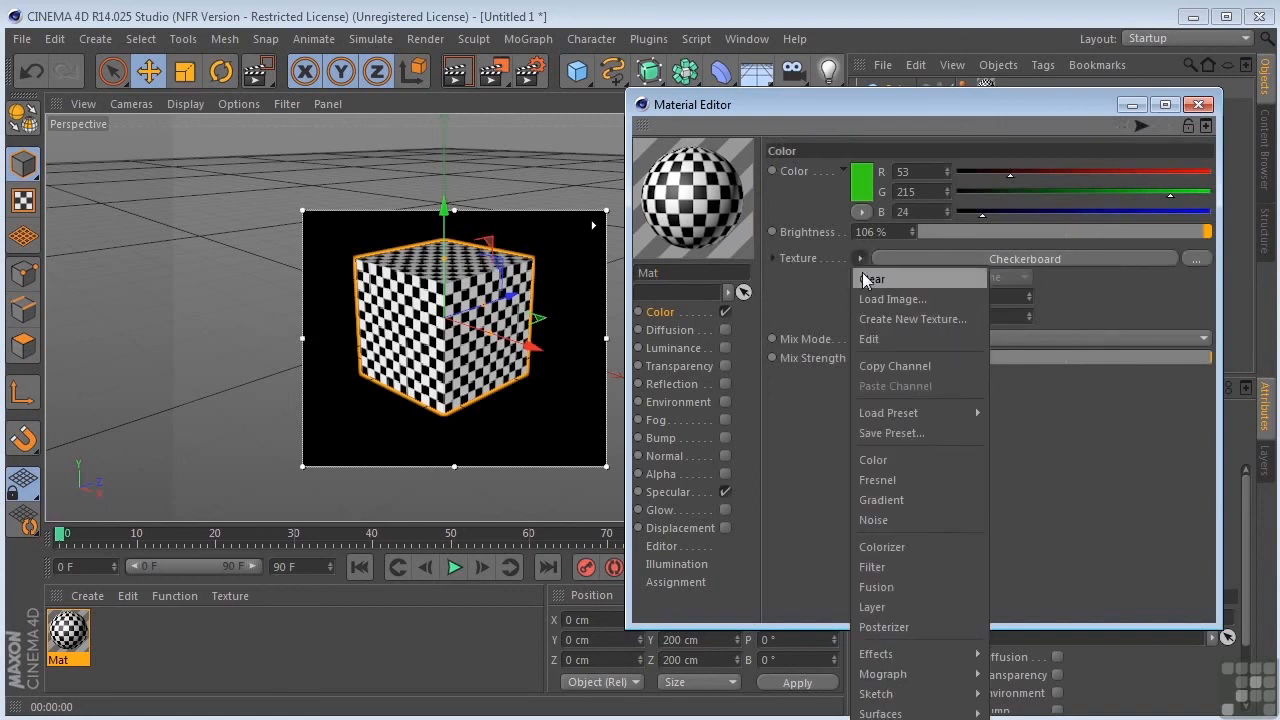
click(866, 279)
click(862, 259)
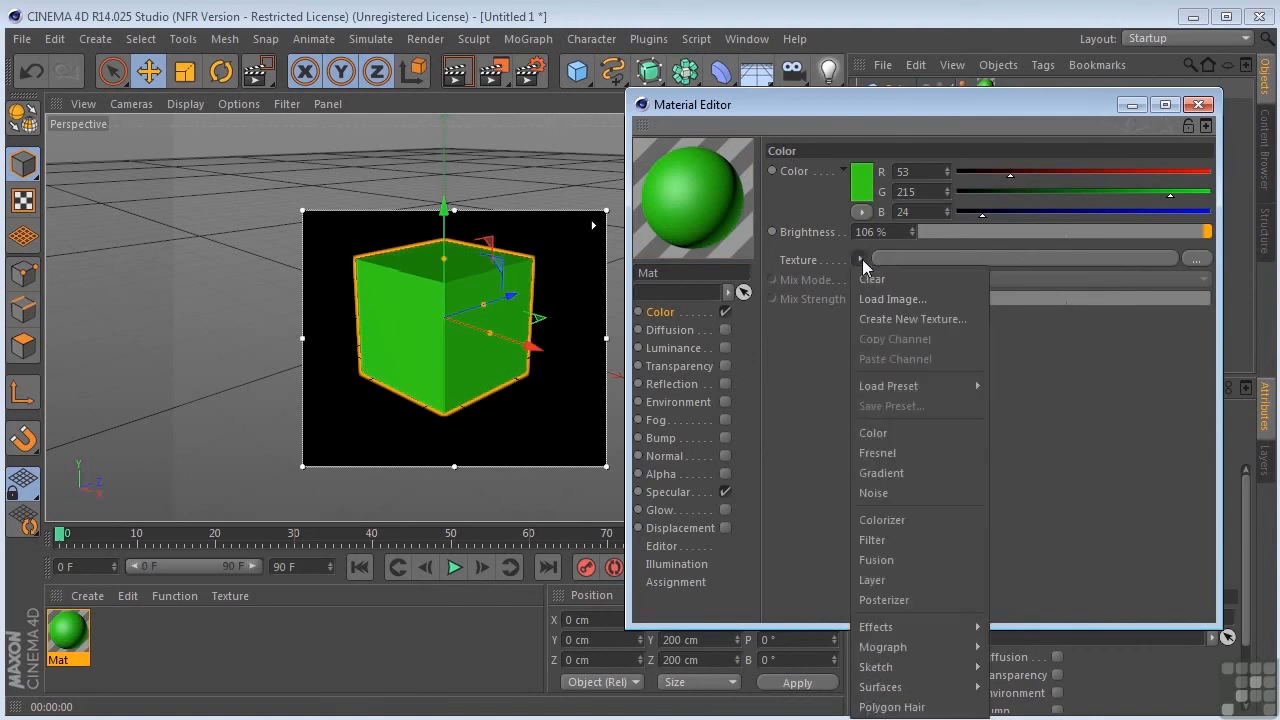
click(889, 494)
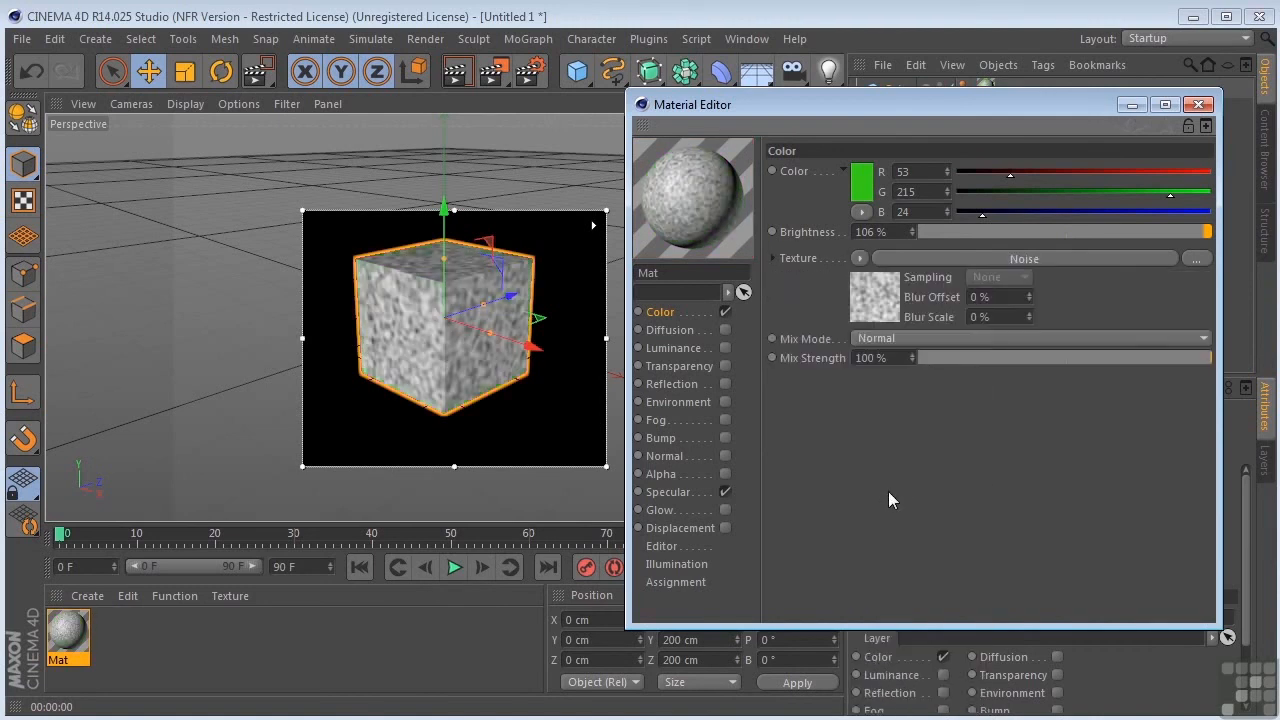
- Open the noise shader's properties and change its noise type to Cell Voronoi
click(867, 294)
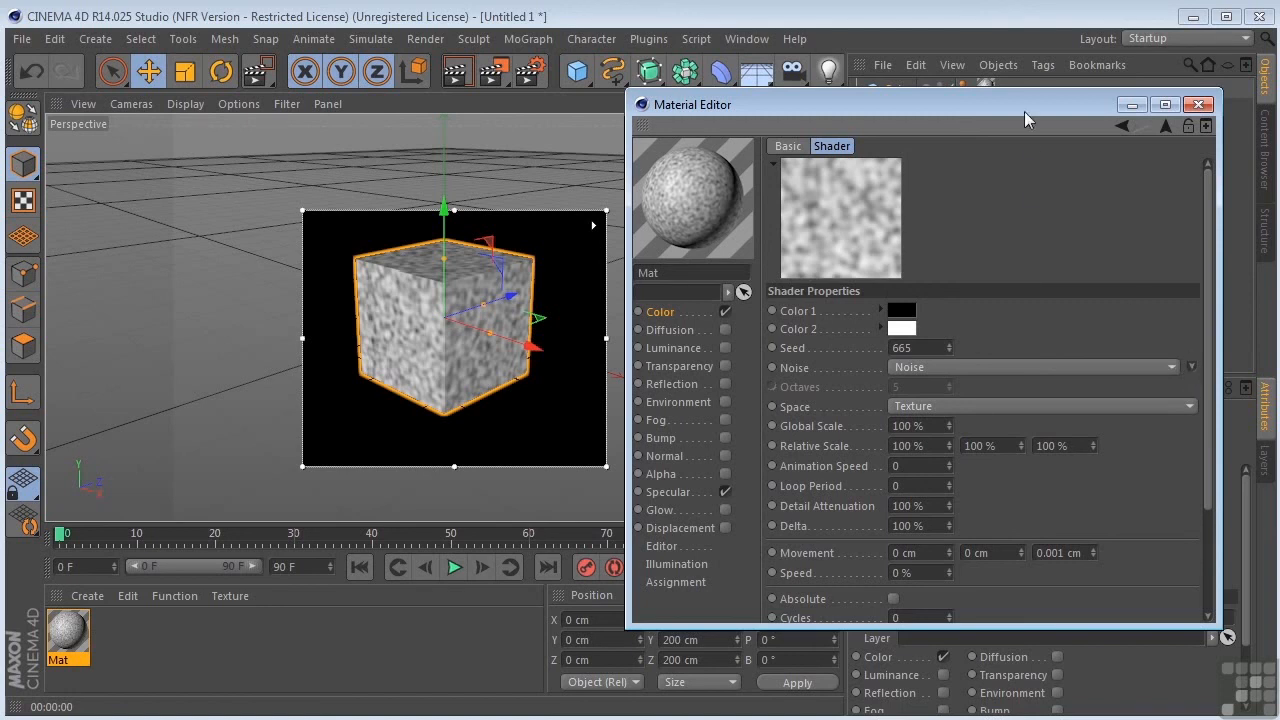
drag(1050, 102, 504, 77)
click(646, 342)
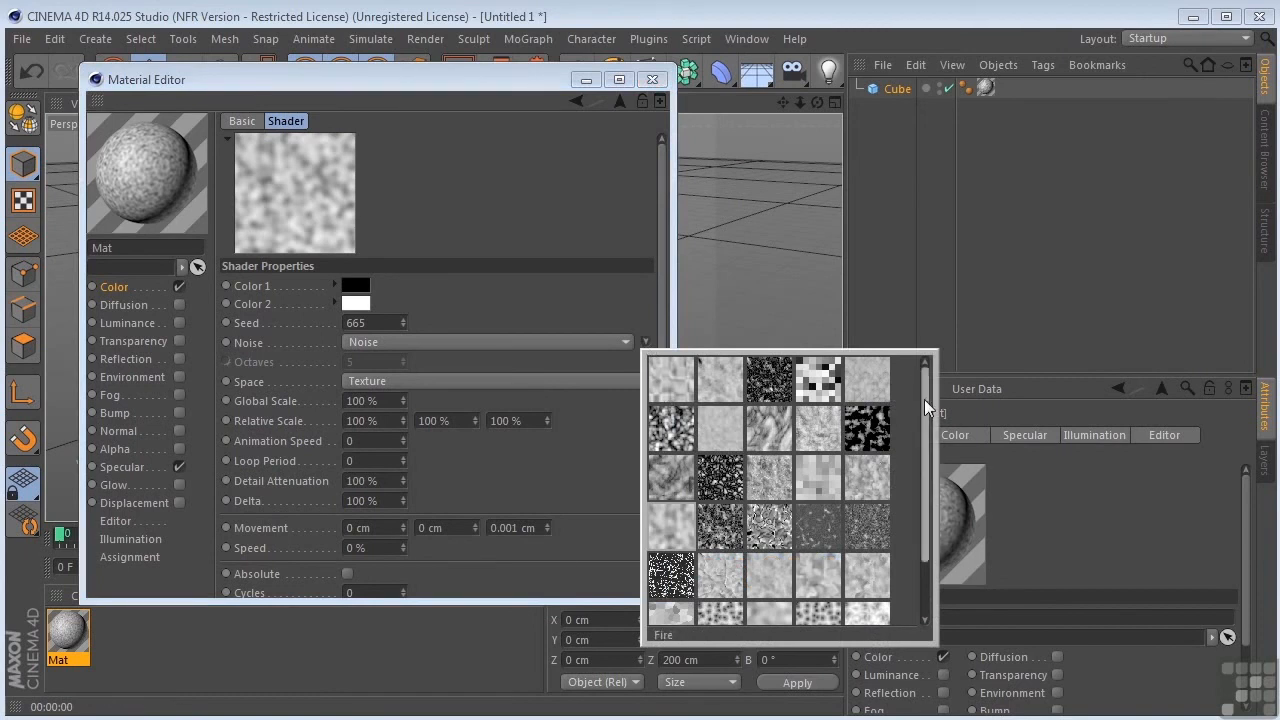
scroll(926, 405, down, 3)
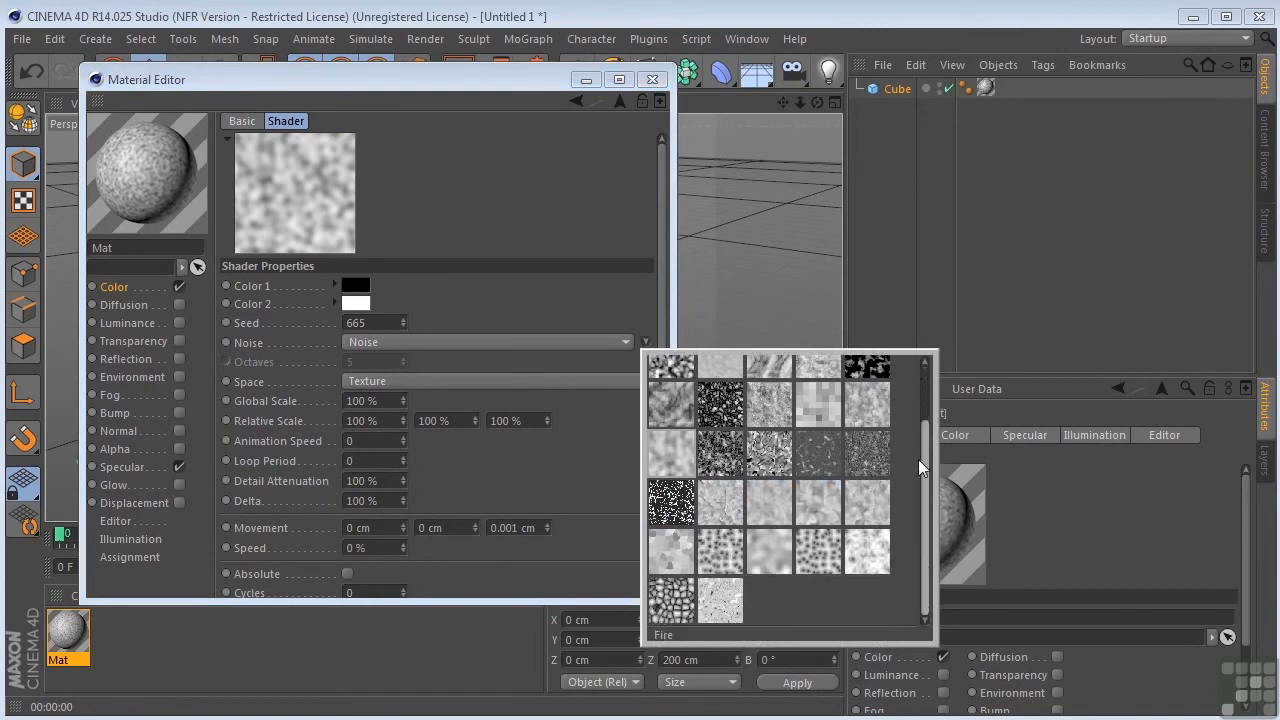
click(683, 548)
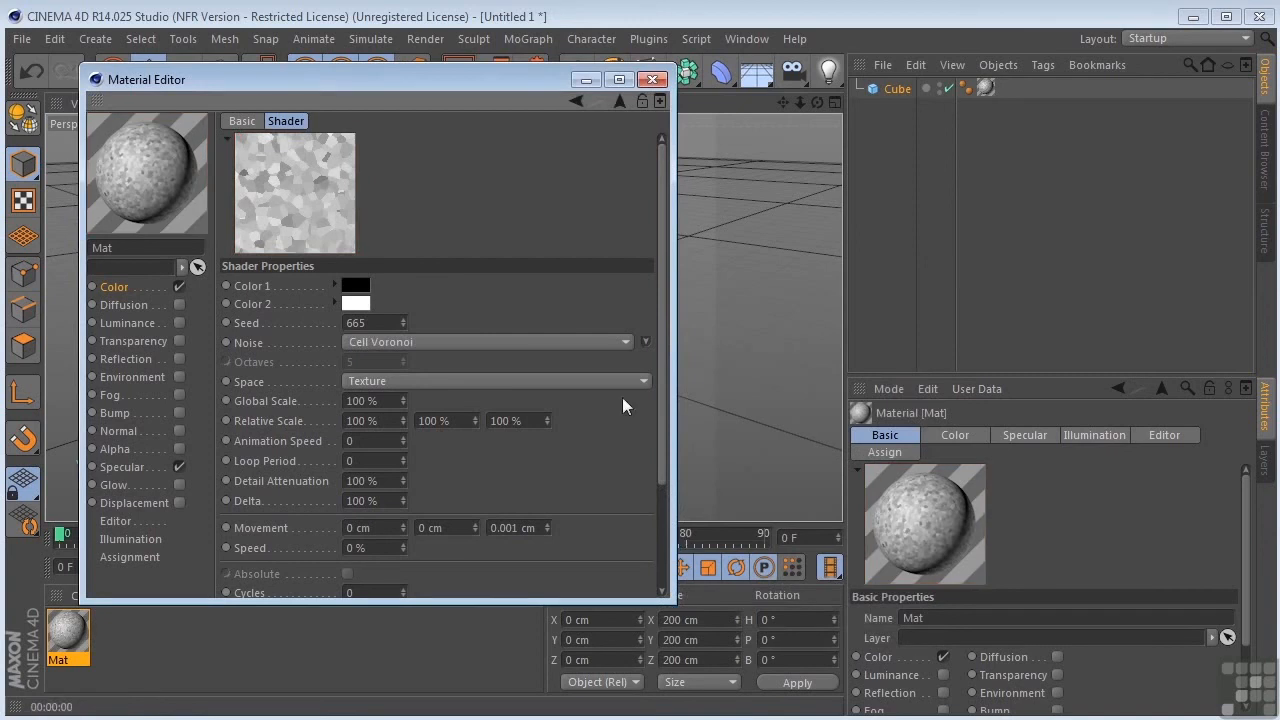
- Uncover the render region and set the noise shader's Global Scale to 10 %
drag(416, 77, 958, 94)
drag(946, 414, 822, 409)
text(10)
key(Tab)
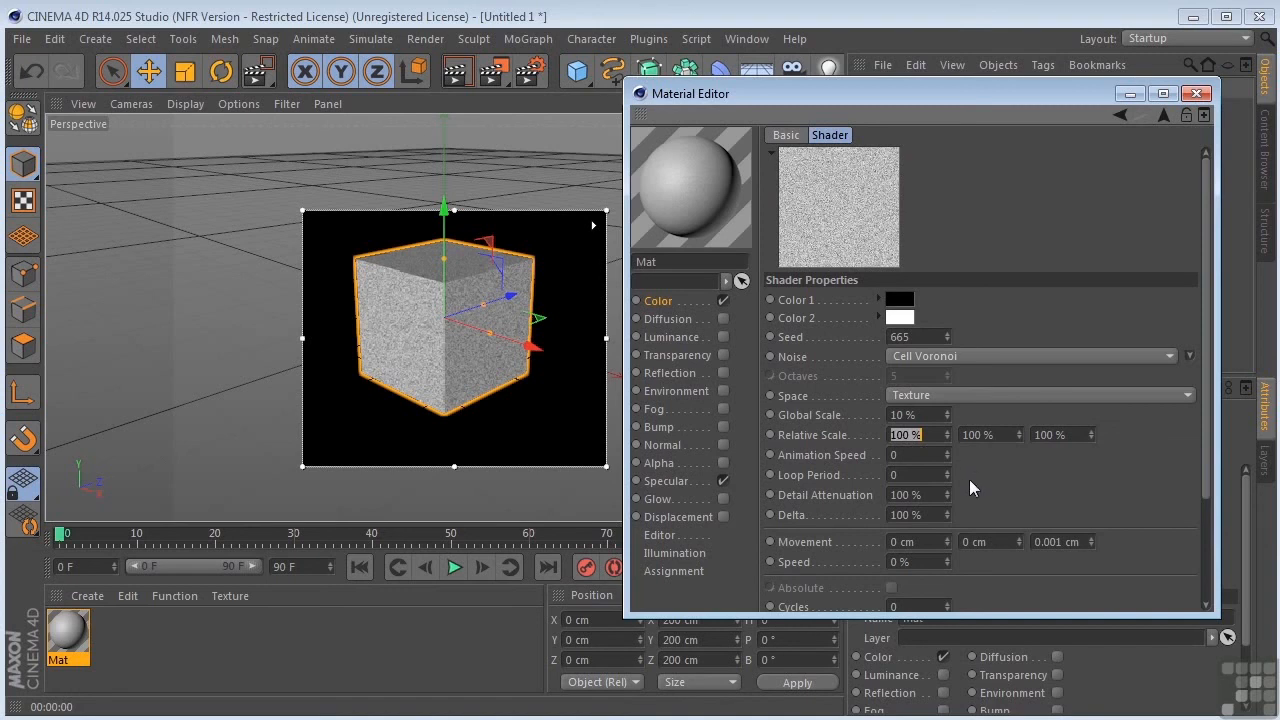
- Change the noise shader's Color 1 to bright red and close the Material Editor
click(898, 299)
drag(865, 291, 905, 233)
click(860, 391)
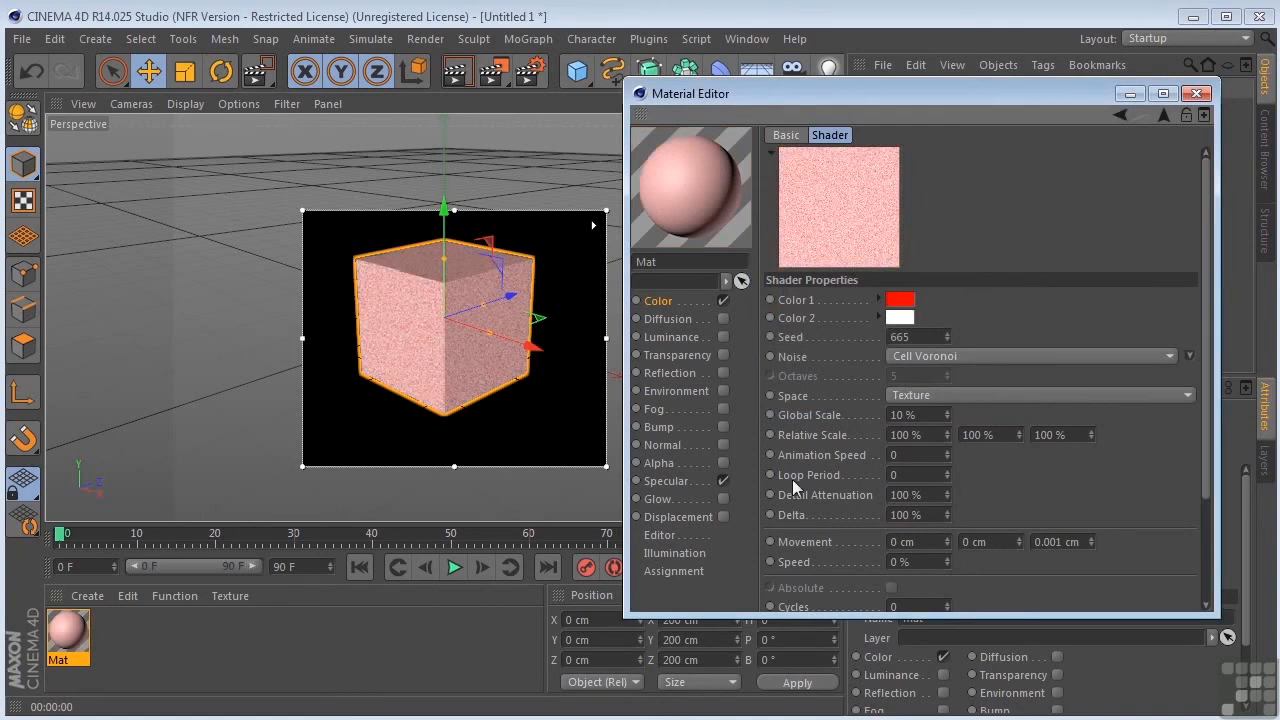
click(1196, 93)
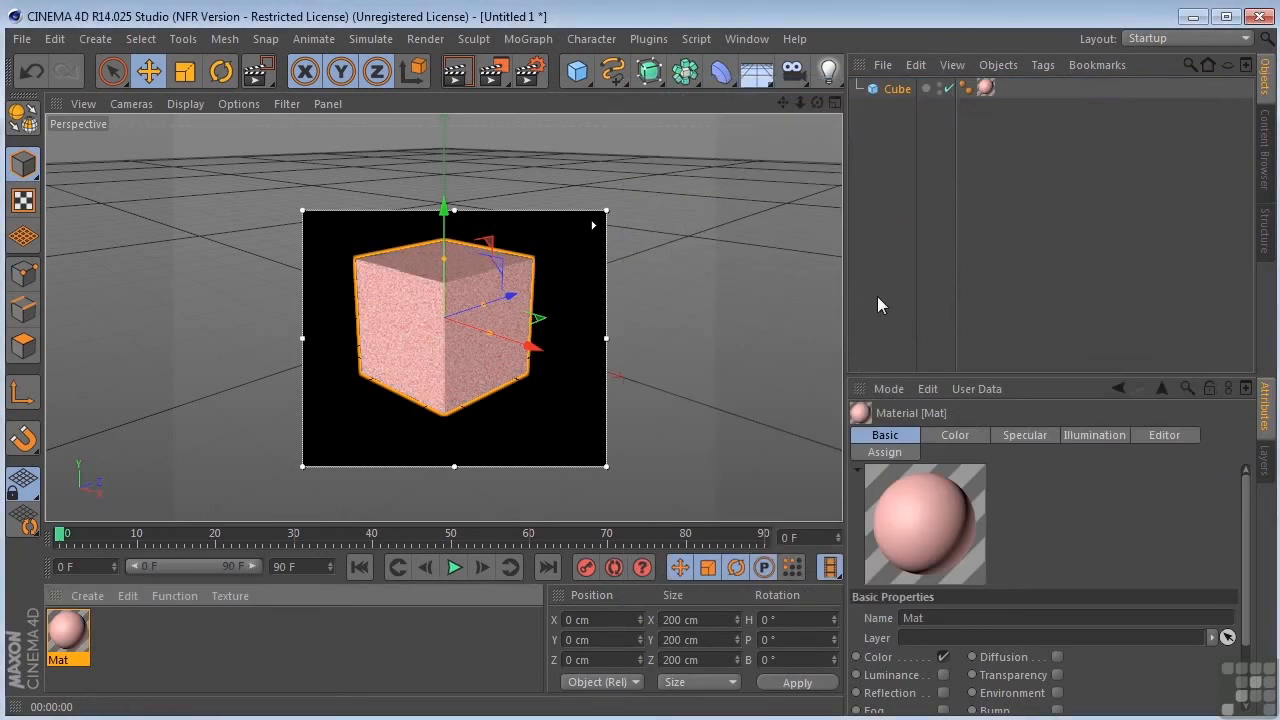